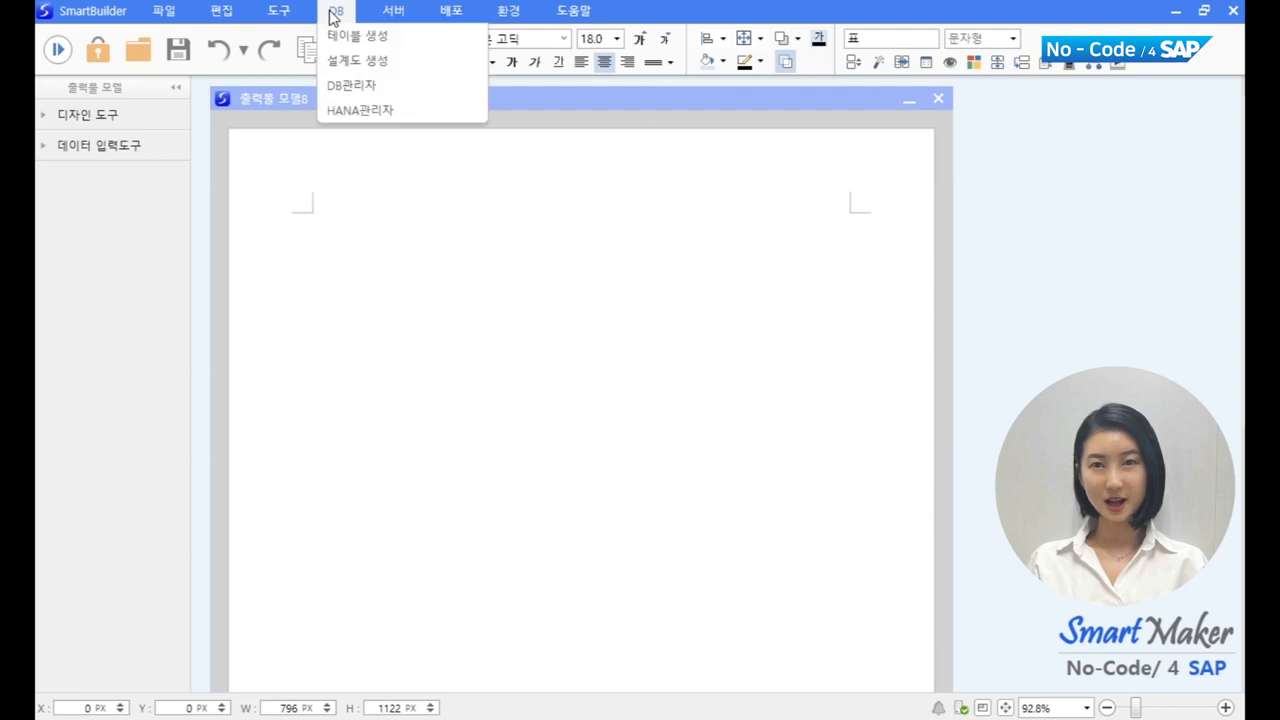
# Step: Open the database manager, load the 소모품원장 table from SAP_DB, and minimize the manager beside the report
pyautogui.click(357, 117)
pyautogui.moveTo(529, 120); pyautogui.dragTo(863, 220)
pyautogui.doubleClick(655, 302)
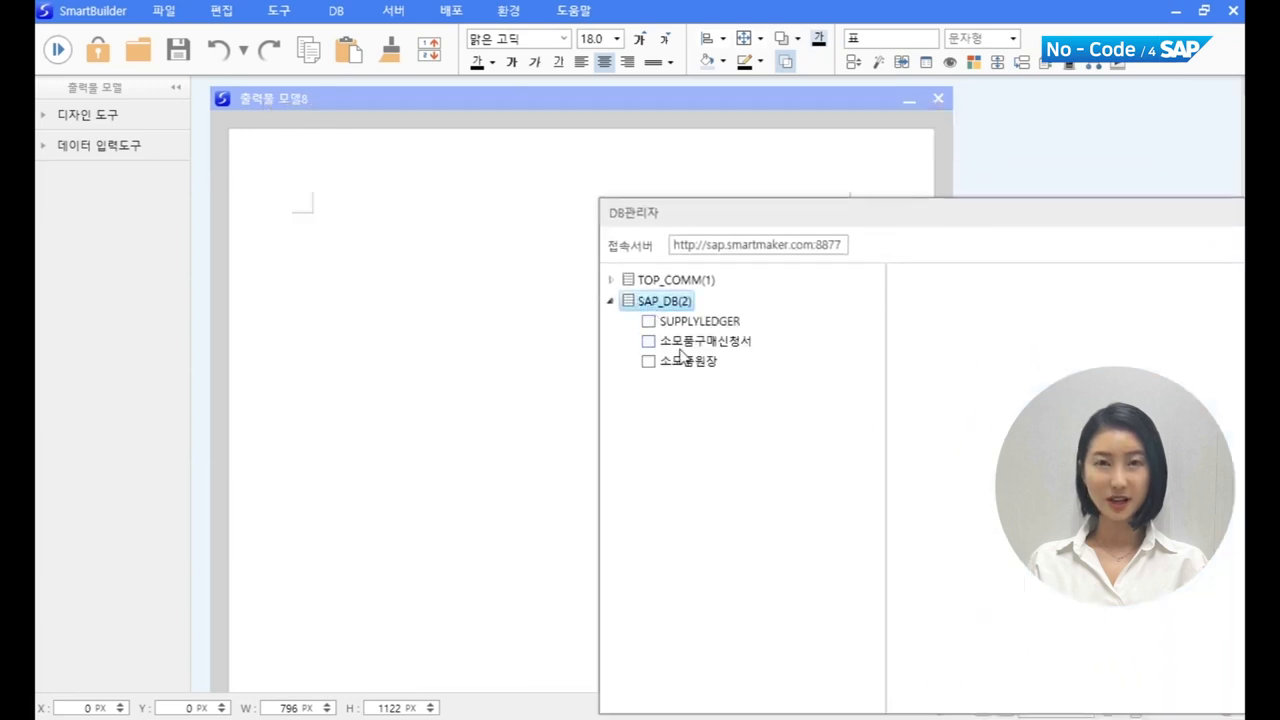
pyautogui.click(686, 362)
pyautogui.moveTo(984, 228); pyautogui.dragTo(740, 228)
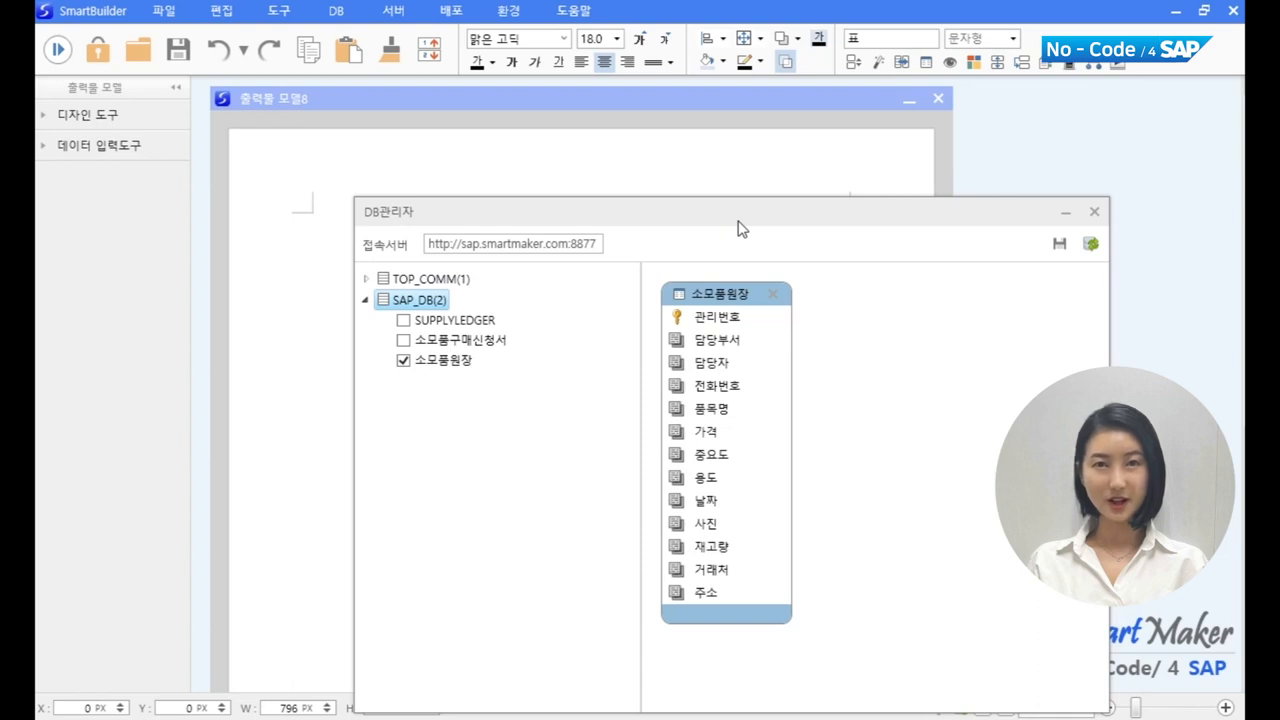
pyautogui.click(1065, 211)
pyautogui.moveTo(468, 208); pyautogui.dragTo(1114, 164)
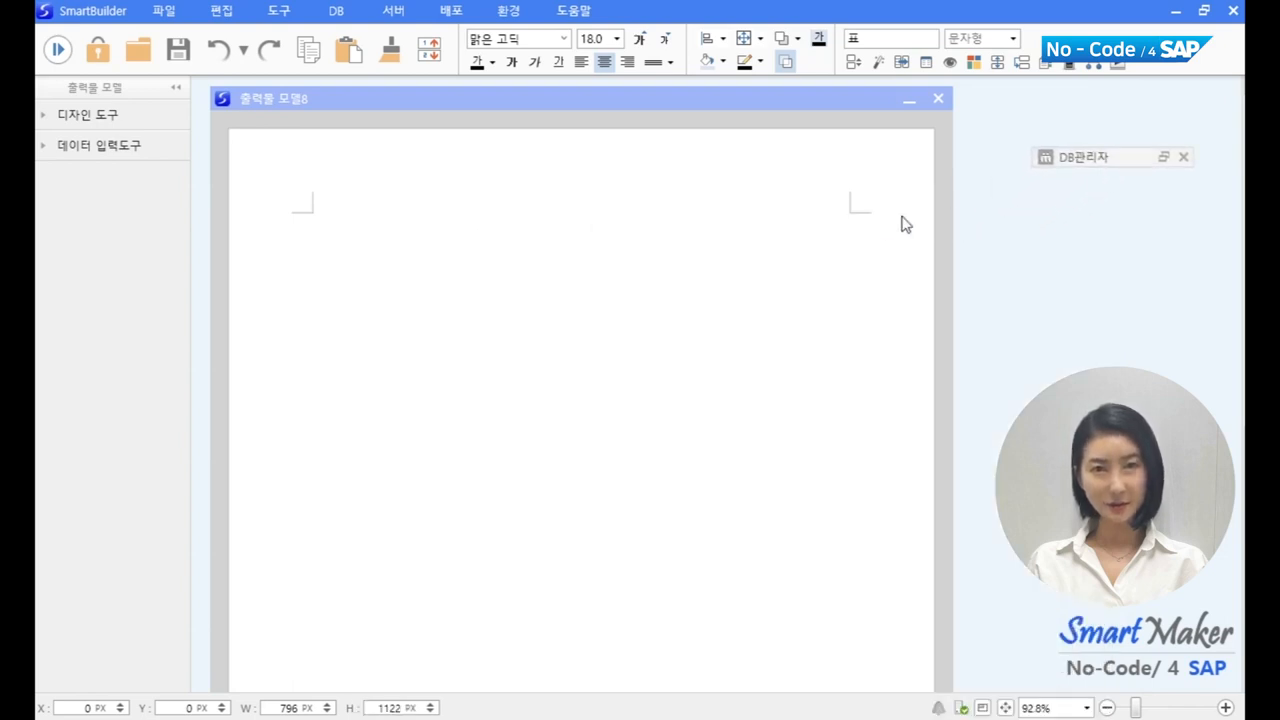
# Step: Draw a title rectangle about 394 by 73 px at the page's upper margin and enter "소모품 구매요청 현황" in it
pyautogui.click(102, 120)
pyautogui.moveTo(106, 211)
pyautogui.mouseDown()
pyautogui.moveTo(352, 225)
pyautogui.moveTo(368, 243)
pyautogui.moveTo(363, 229)
pyautogui.moveTo(666, 282)
pyautogui.mouseUp()
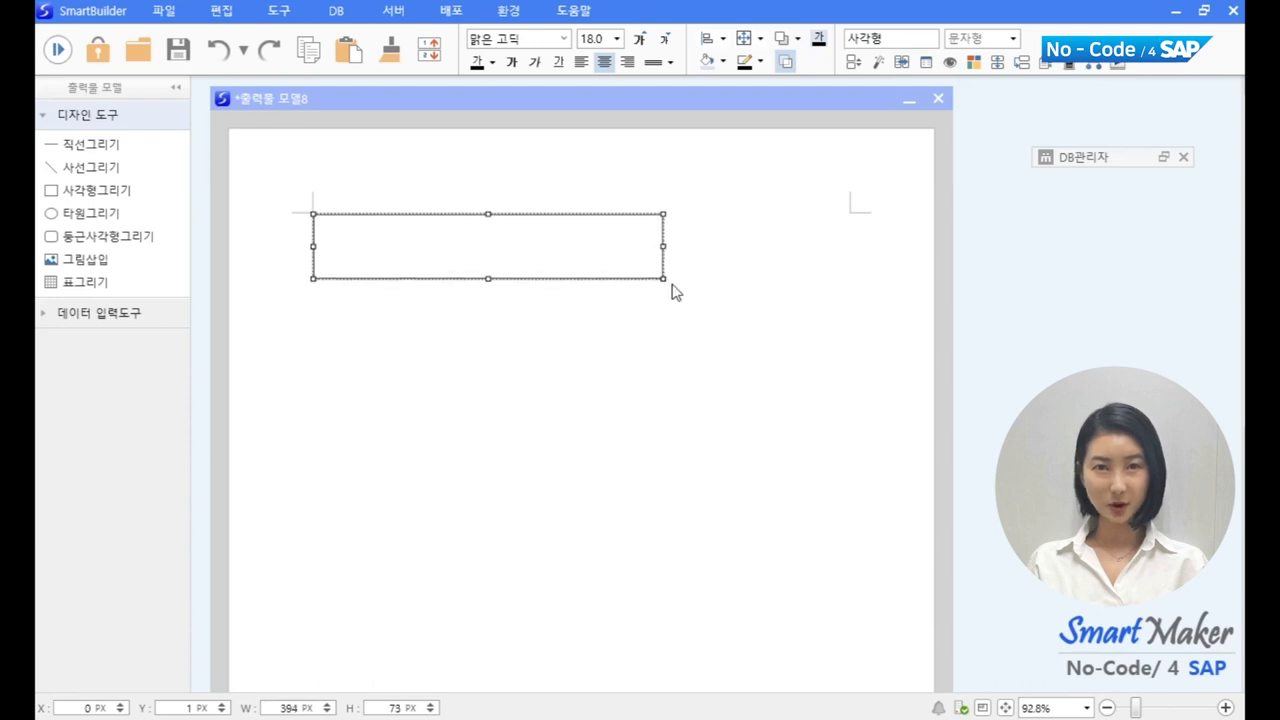
pyautogui.write('모품 구매요청 현황')
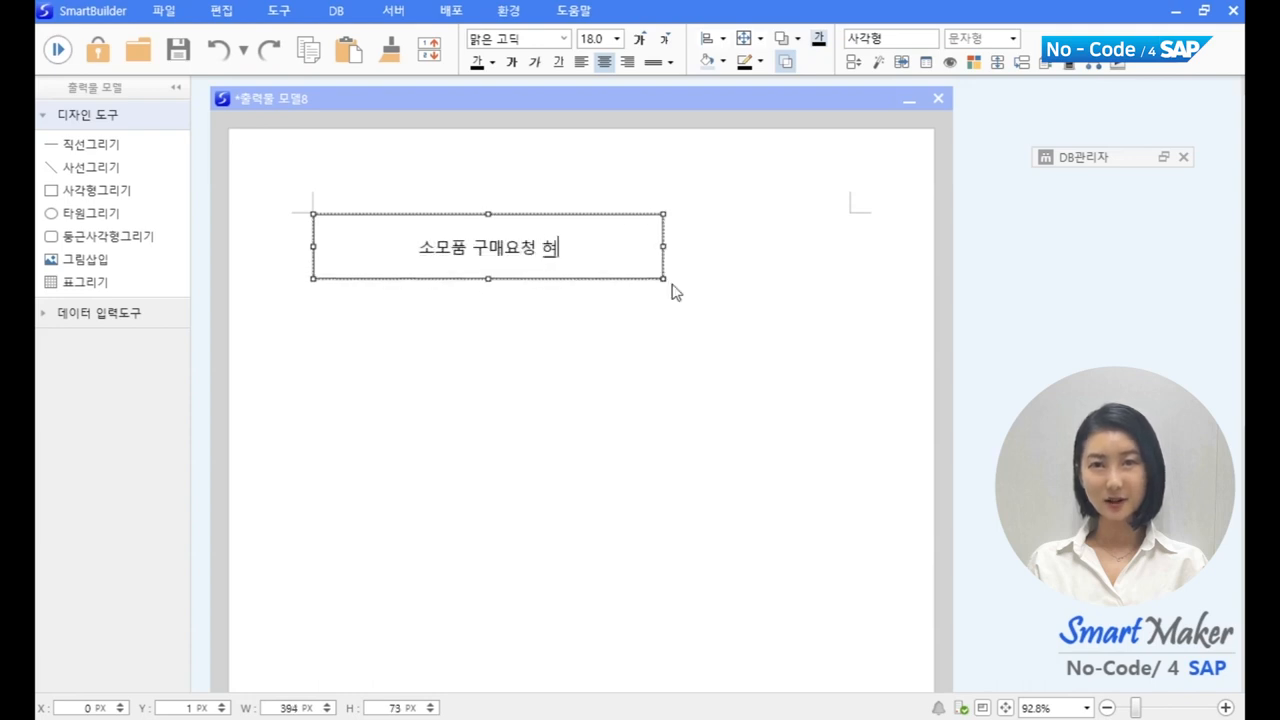
# Step: Format the report title at font size 25, bold and left-aligned, without a border, and shift it slightly down
pyautogui.click(643, 43)
pyautogui.click(643, 43)
pyautogui.click(643, 43)
pyautogui.click(643, 43)
pyautogui.click(643, 43)
pyautogui.click(643, 43)
pyautogui.click(511, 62)
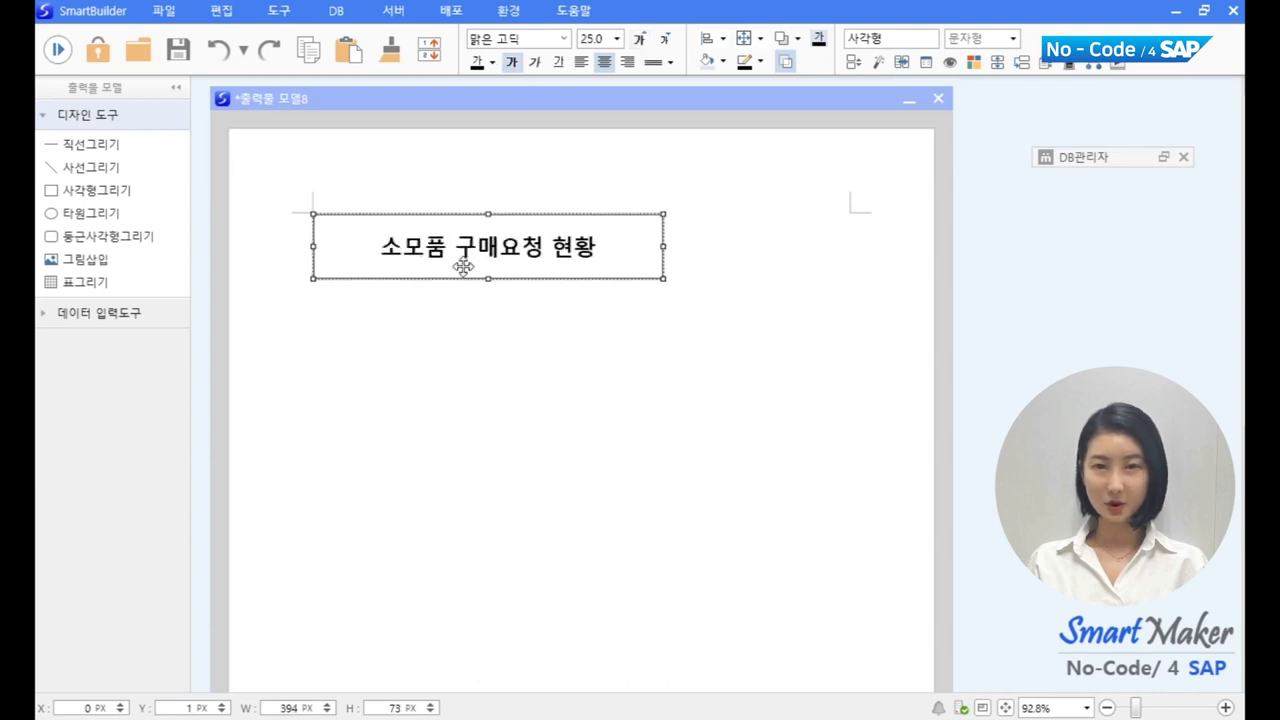
pyautogui.click(581, 62)
pyautogui.click(760, 61)
pyautogui.click(757, 372)
pyautogui.moveTo(607, 266); pyautogui.dragTo(611, 272)
pyautogui.click(322, 409)
# Step: Insert a three-row, three-column table below the title, about 604 px wide and 113 px high
pyautogui.click(126, 281)
pyautogui.click(675, 403)
pyautogui.moveTo(686, 551); pyautogui.dragTo(851, 390)
# Step: Set the table's label font size to 13 and enter 품목명, 거래처 and 가격 in the first column
pyautogui.click(431, 309)
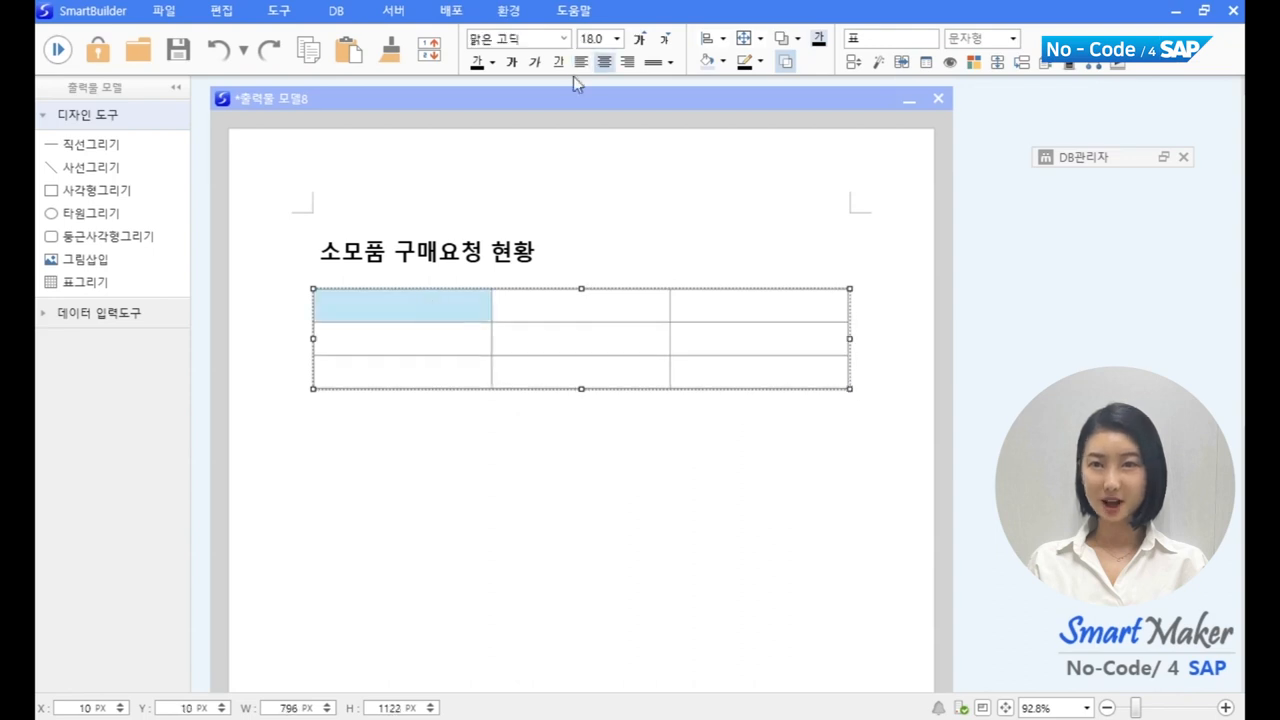
pyautogui.click(664, 39)
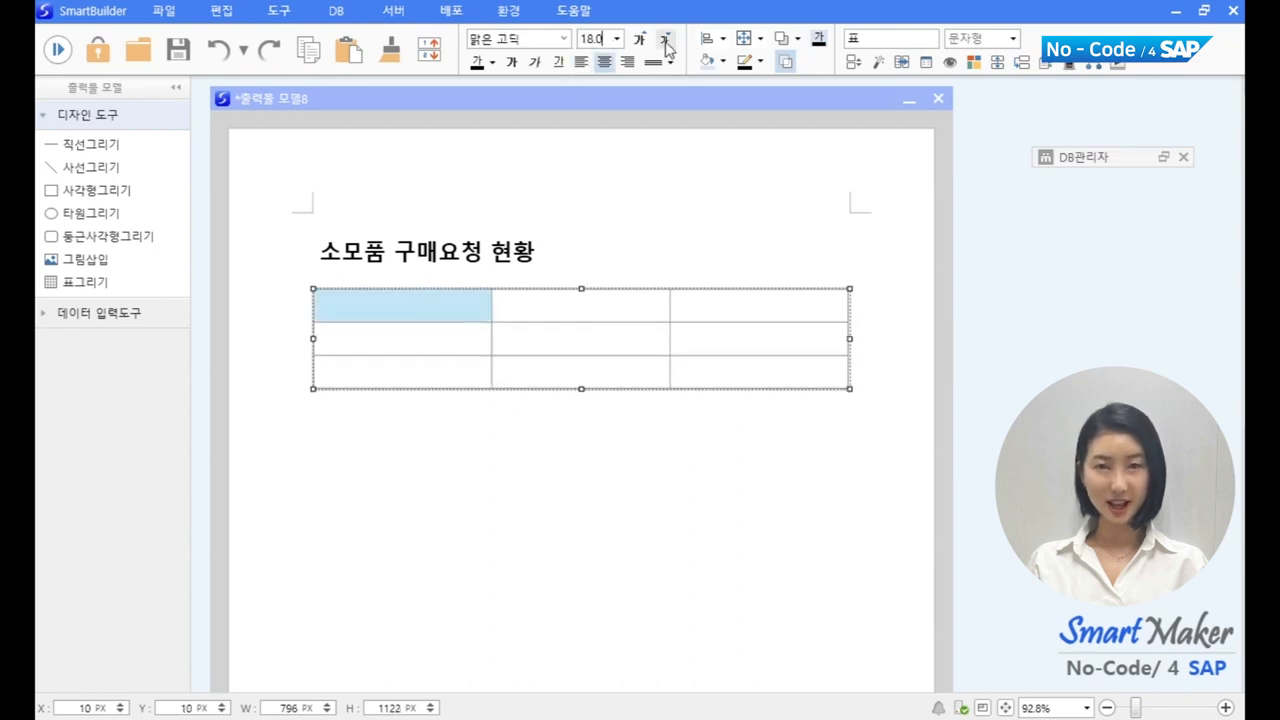
pyautogui.moveTo(460, 345); pyautogui.dragTo(460, 314)
pyautogui.write('품목명')
pyautogui.click(451, 331)
pyautogui.write('거래처')
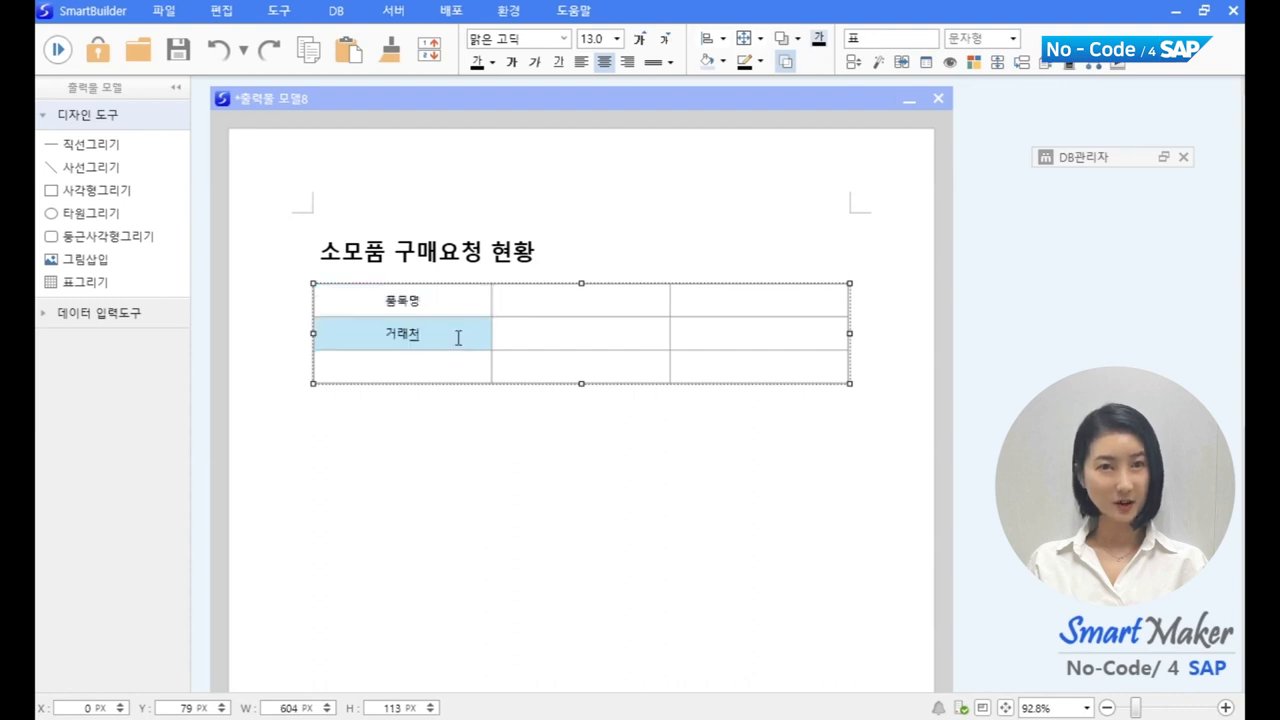
pyautogui.click(435, 367)
pyautogui.write('가격')
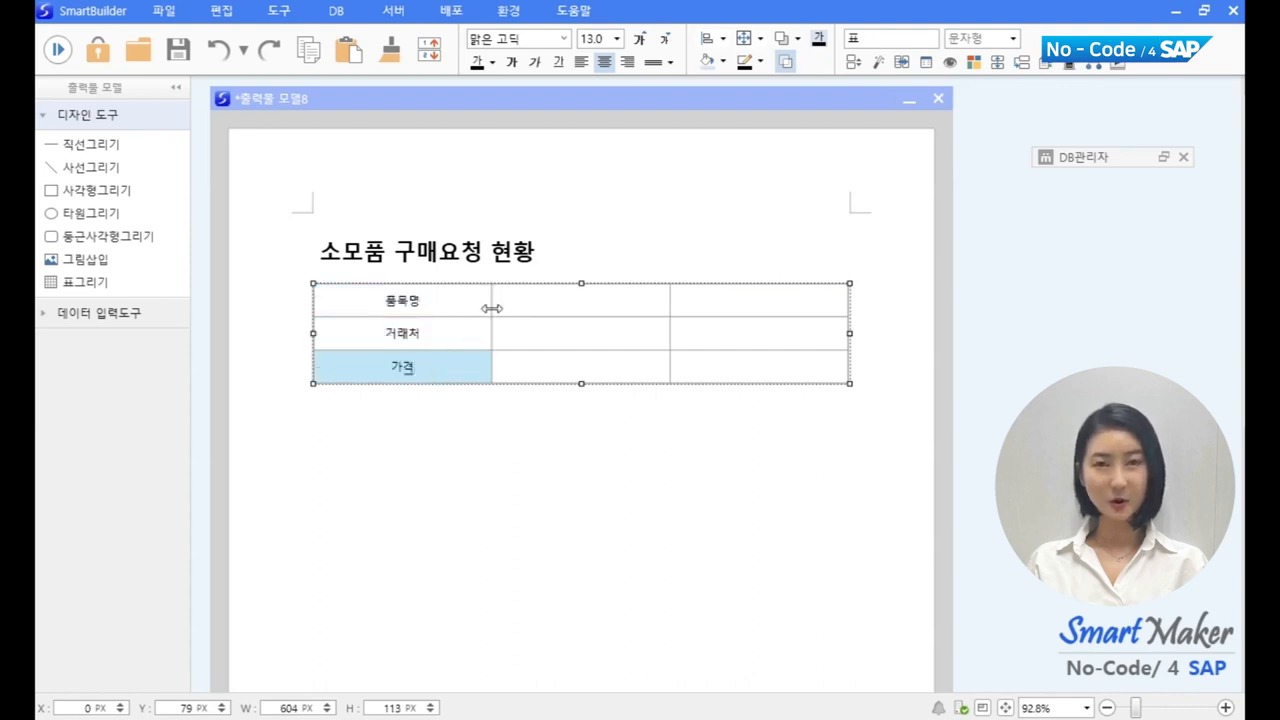
# Step: Narrow the upper table's first column and widen its middle column into the third
pyautogui.moveTo(491, 310); pyautogui.dragTo(465, 310)
pyautogui.moveTo(670, 310); pyautogui.dragTo(738, 316)
pyautogui.click(407, 302)
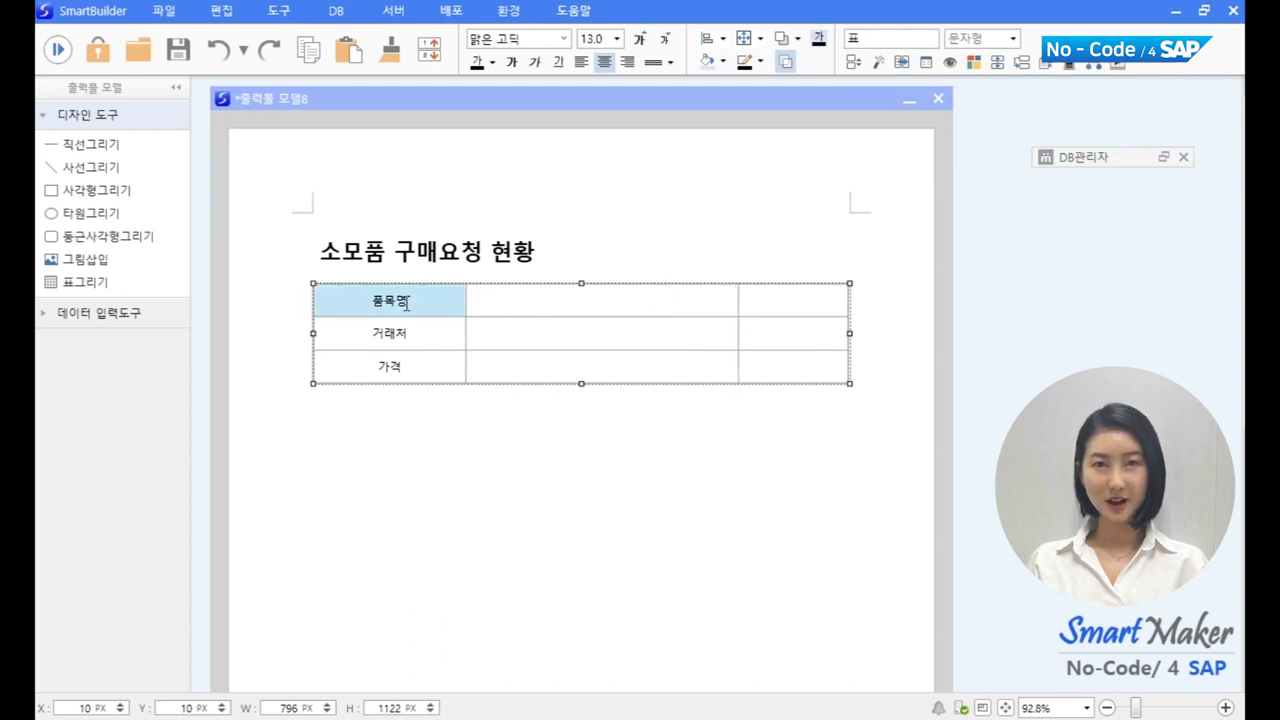
# Step: Insert a second table with 7 columns and 20 rows below the first one
pyautogui.moveTo(114, 283); pyautogui.dragTo(337, 500)
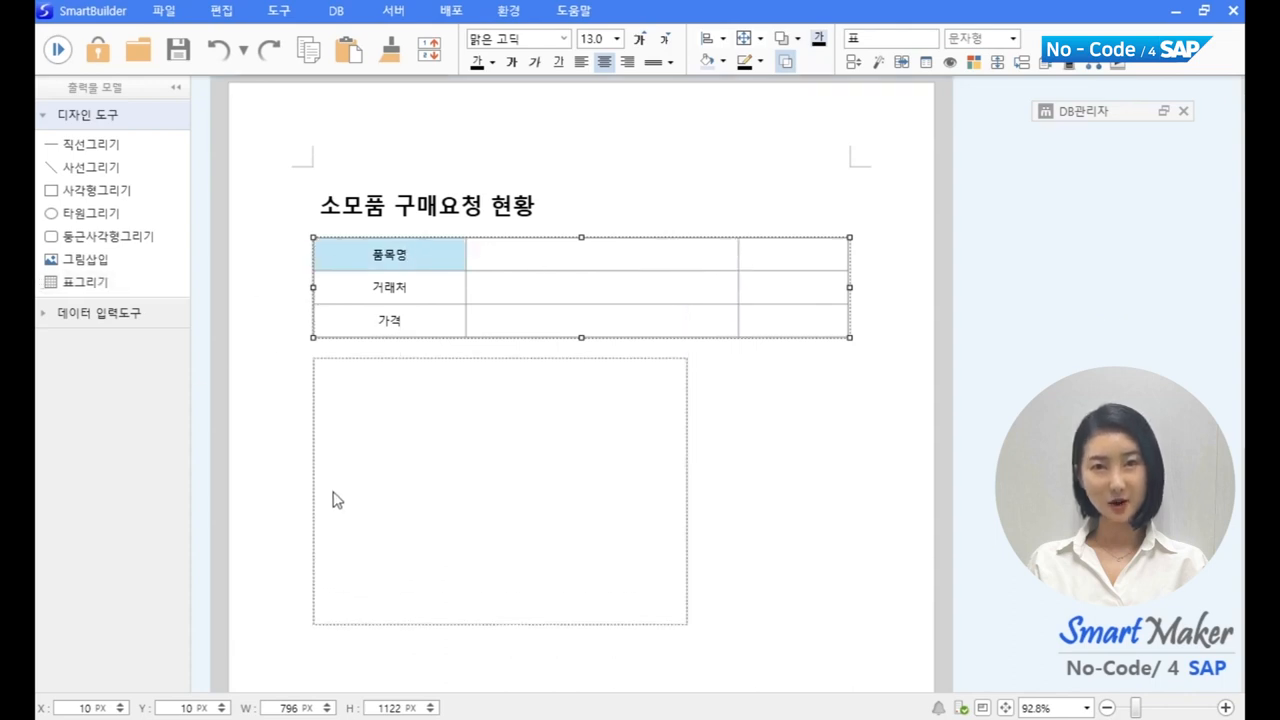
pyautogui.doubleClick(634, 336)
pyautogui.write('7')
pyautogui.doubleClick(646, 362)
pyautogui.click(600, 409)
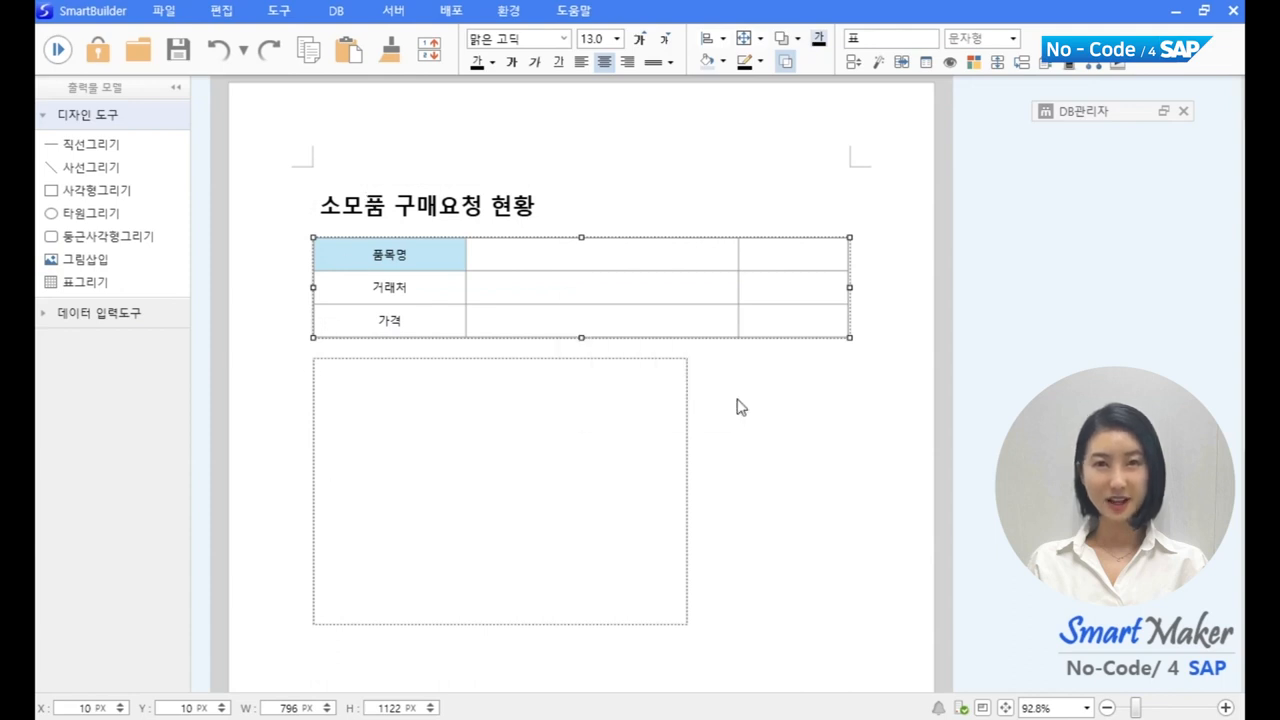
# Step: Reduce the upper table's height to about 104 px and enlarge the lower table to about 604 by 633 px
pyautogui.scroll(-1, 514, 274)
pyautogui.moveTo(551, 289); pyautogui.dragTo(583, 283)
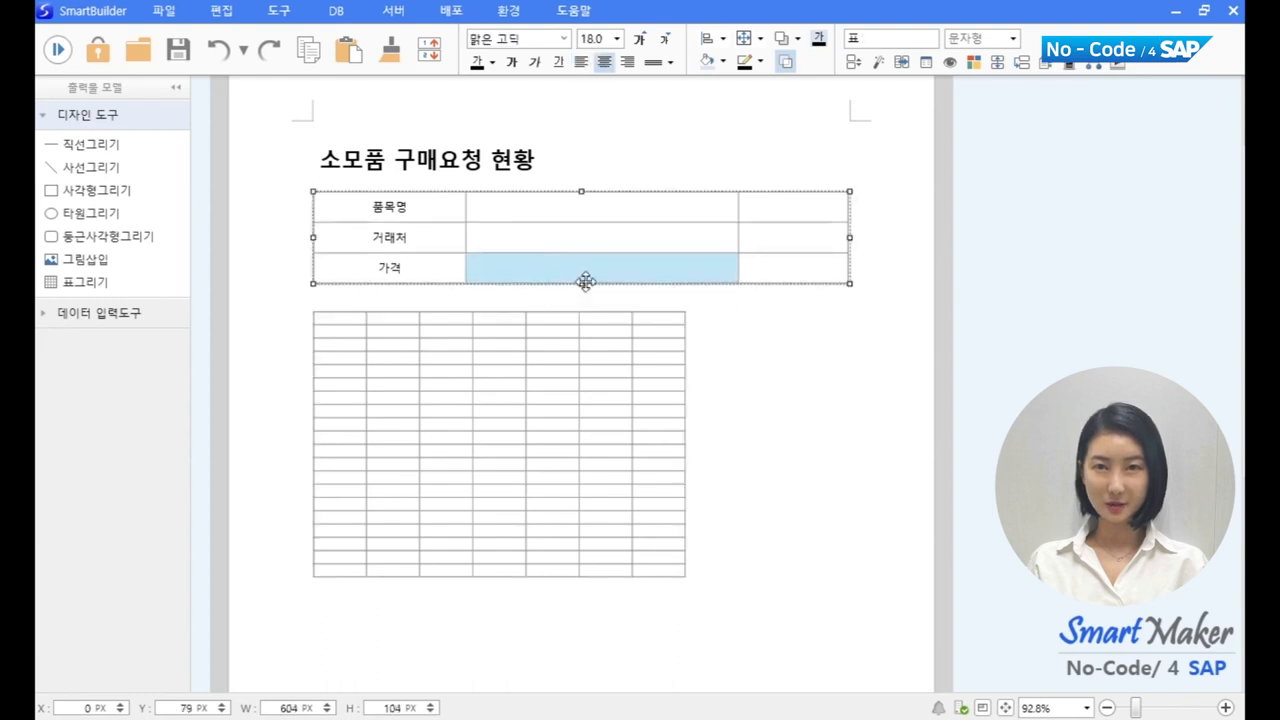
pyautogui.click(677, 571)
pyautogui.moveTo(677, 571); pyautogui.dragTo(849, 719)
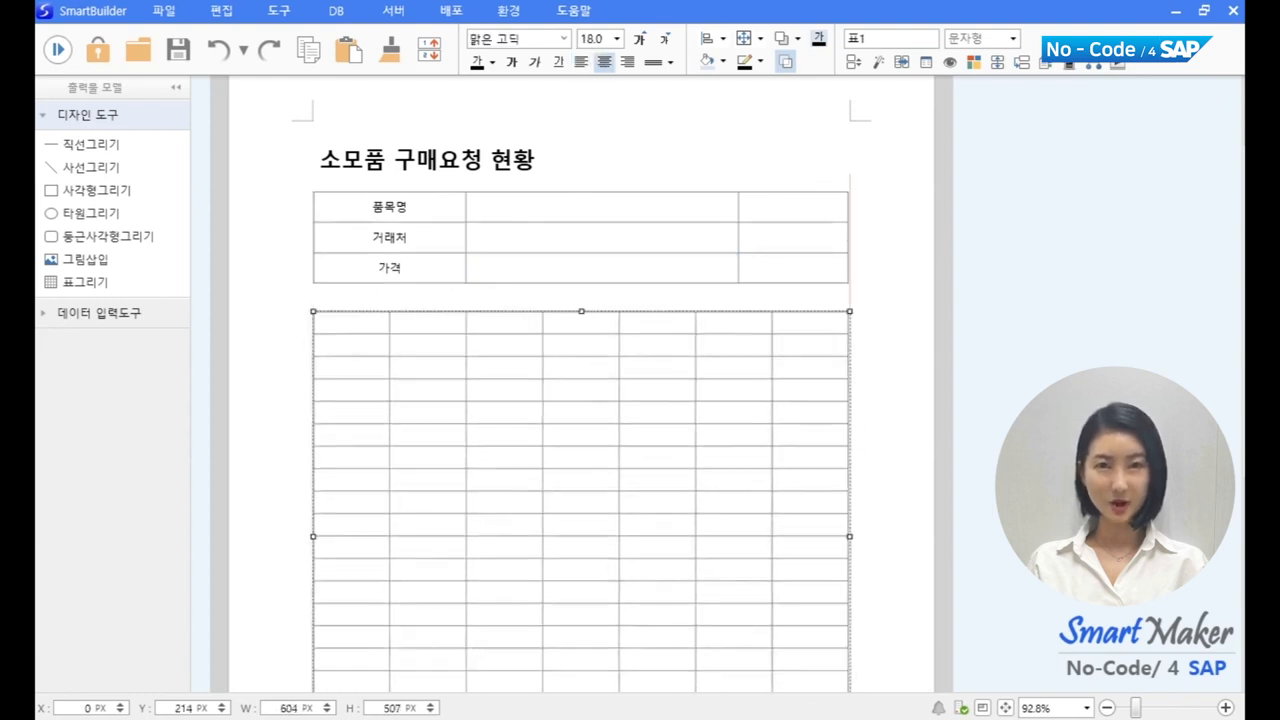
pyautogui.scroll(-3, 788, 586)
pyautogui.moveTo(583, 620); pyautogui.dragTo(580, 677)
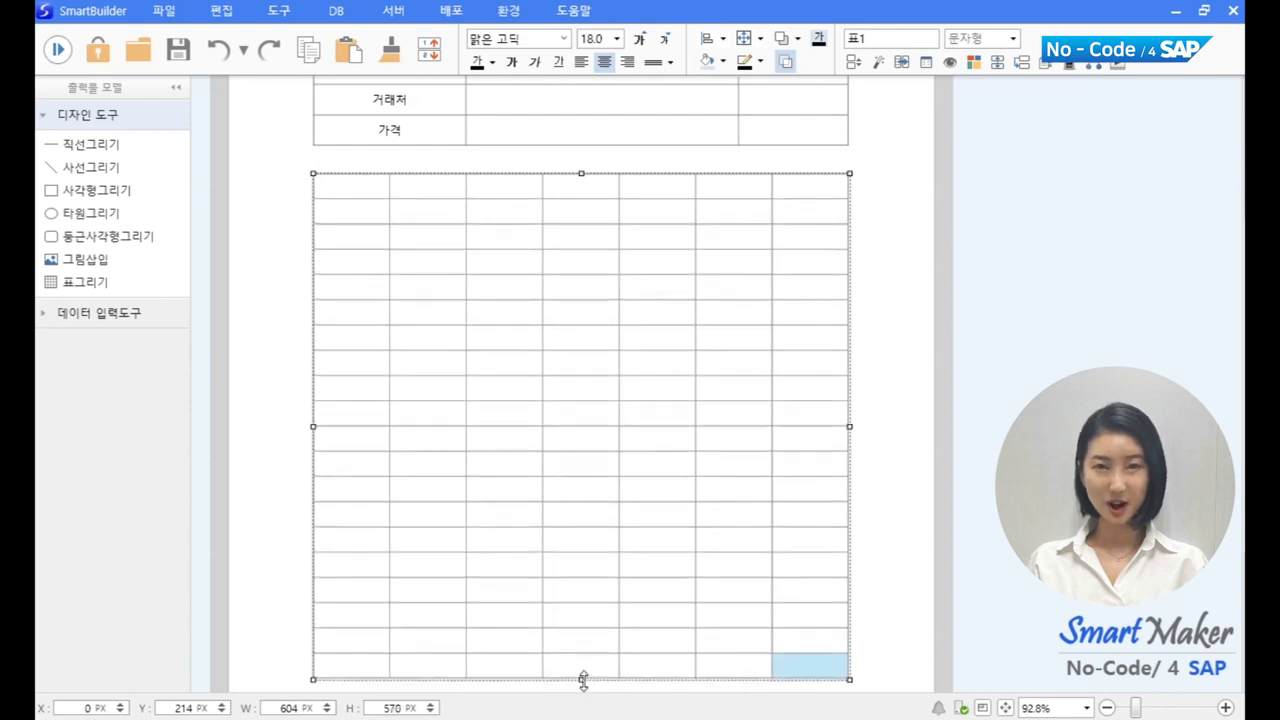
pyautogui.scroll(-4, 882, 392)
pyautogui.moveTo(584, 495); pyautogui.dragTo(580, 548)
pyautogui.scroll(5, 580, 548)
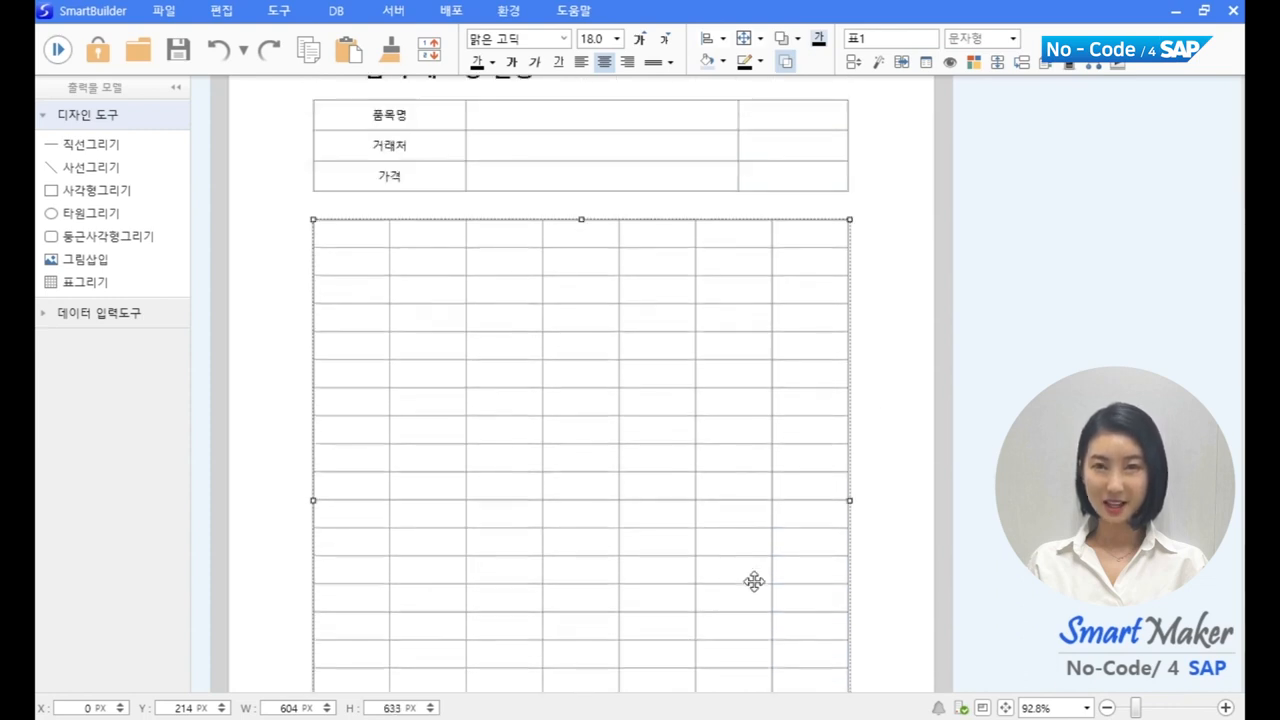
# Step: Set the font size of the lower table's entire first row to 13
pyautogui.click(375, 232)
pyautogui.keyDown('shift'); pyautogui.click(806, 240); pyautogui.keyUp('shift')
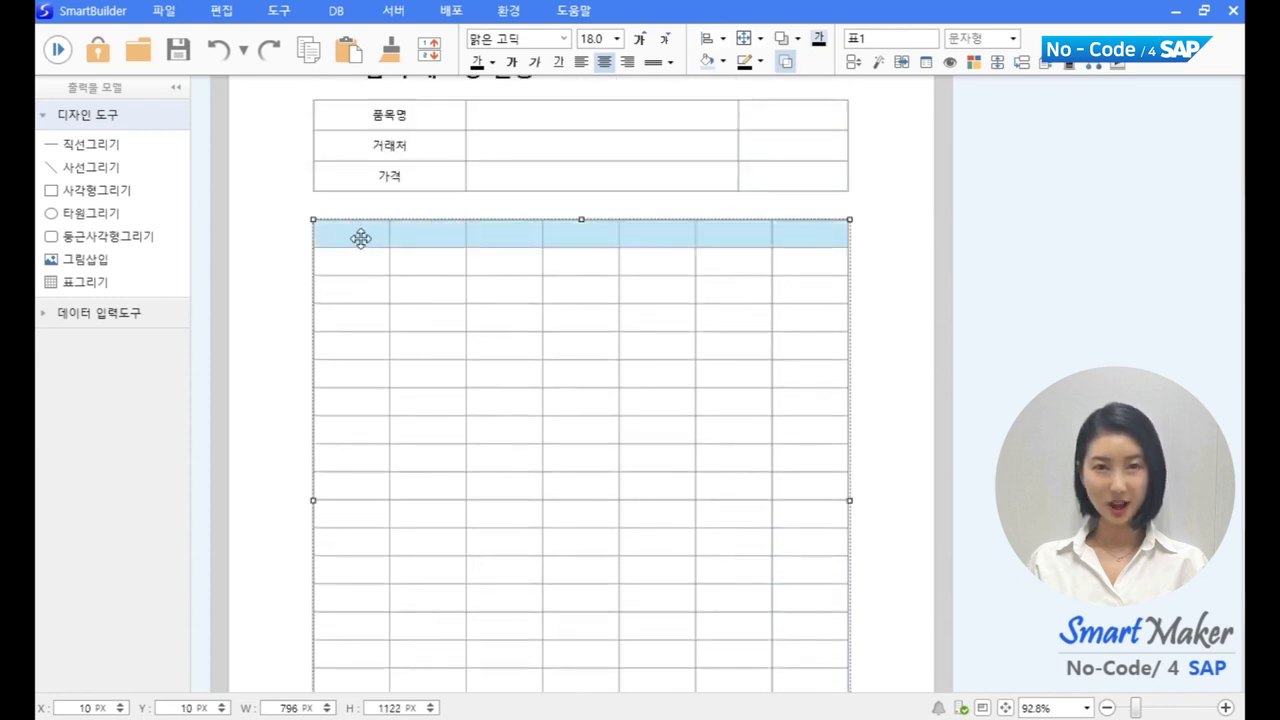
pyautogui.click(667, 40)
pyautogui.click(448, 205)
# Step: Enter the lower table's column headings 관리번호, 담당자, 연락처, 담당부서 and 용도
pyautogui.click(343, 237)
pyautogui.write('관리번호')
pyautogui.press('Tab')
pyautogui.scroll(-2, 447, 133)
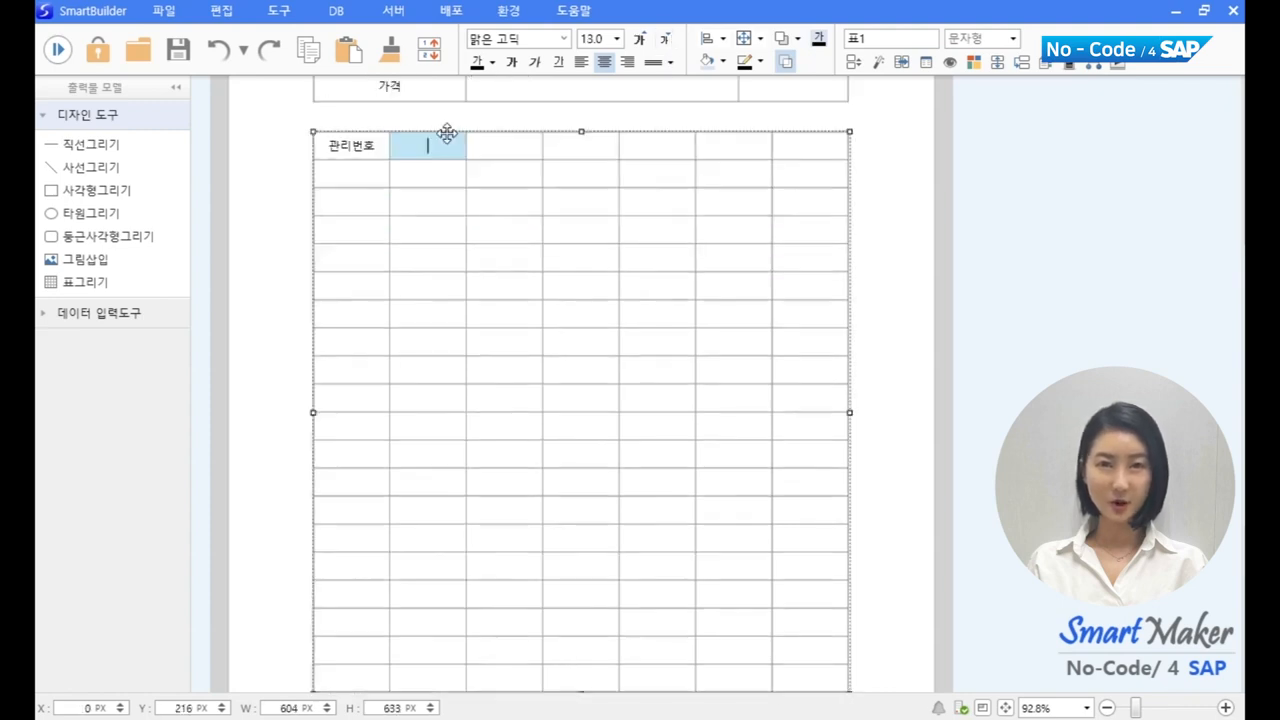
pyautogui.write('담당자')
pyautogui.press('Tab')
pyautogui.write('연락처')
pyautogui.moveTo(551, 149); pyautogui.dragTo(557, 147)
pyautogui.write('담당부서')
pyautogui.click(645, 150)
pyautogui.write('의')
pyautogui.write('도')
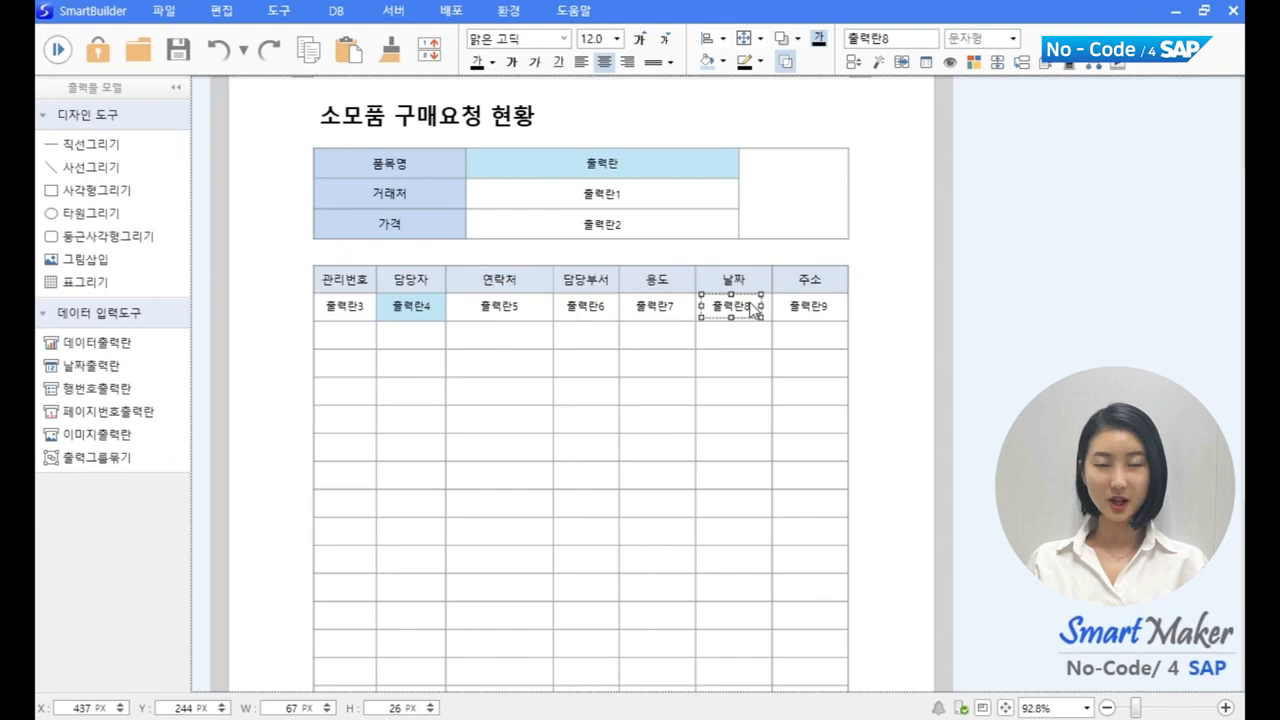
# Step: Widen the data output field below the 날짜 heading to 81 px so it fits its cell
pyautogui.hotkey('shift', 'Right')
pyautogui.hotkey('shift', 'Right')
pyautogui.hotkey('shift', 'Right')
pyautogui.hotkey('shift', 'Right')
pyautogui.hotkey('shift', 'Right')
pyautogui.hotkey('shift', 'Right')
pyautogui.hotkey('shift', 'Right')
pyautogui.hotkey('shift', 'Right')
pyautogui.hotkey('shift', 'Right')
pyautogui.hotkey('shift', 'Right')
pyautogui.hotkey('shift', 'Left')
pyautogui.hotkey('shift', 'Left')
pyautogui.hotkey('shift', 'Left')
pyautogui.hotkey('shift', 'Left')
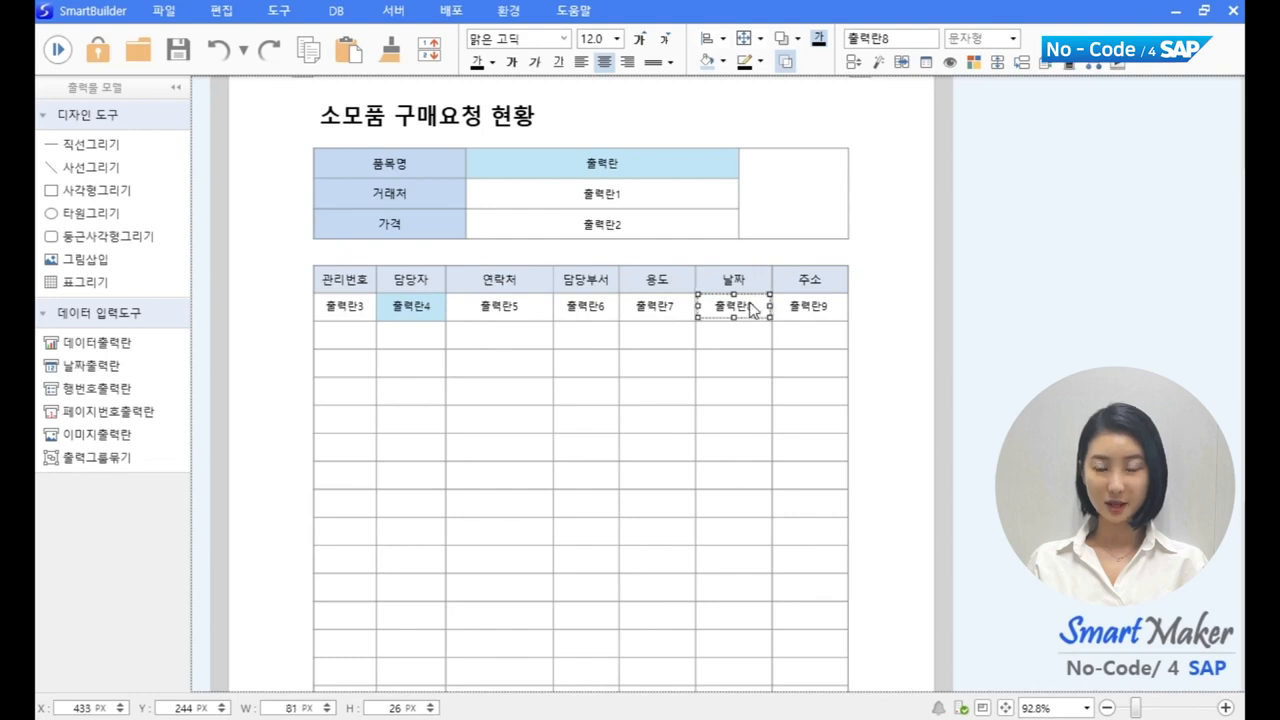
# Step: Set the width of the data output field below the 주소 heading to 76 px
pyautogui.click(818, 312)
pyautogui.hotkey('shift', 'Left')
pyautogui.hotkey('shift', 'Left')
pyautogui.hotkey('shift', 'Left')
pyautogui.hotkey('shift', 'Left')
pyautogui.hotkey('shift', 'Right')
pyautogui.hotkey('shift', 'Right')
pyautogui.hotkey('shift', 'Right')
pyautogui.hotkey('shift', 'Right')
pyautogui.hotkey('shift', 'Right')
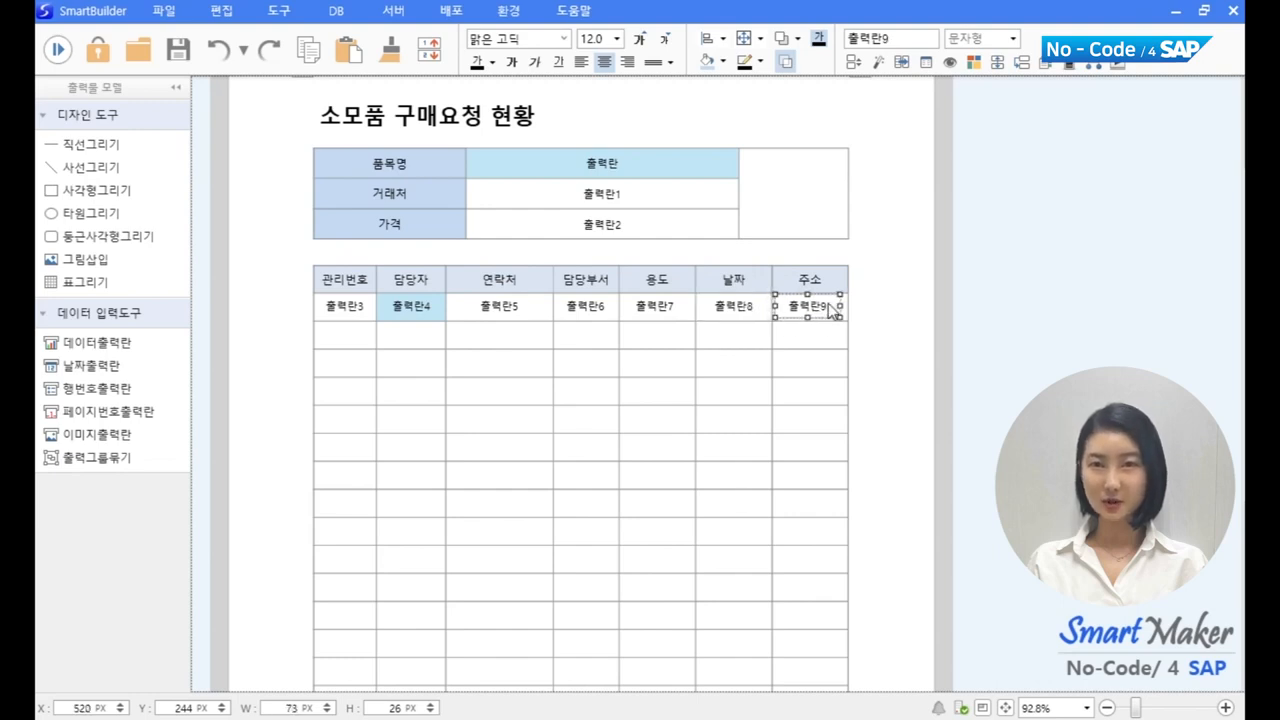
# Step: Place an image output field about 100 by 90 px in the upper table's empty merged cell and remove its border
pyautogui.click(130, 436)
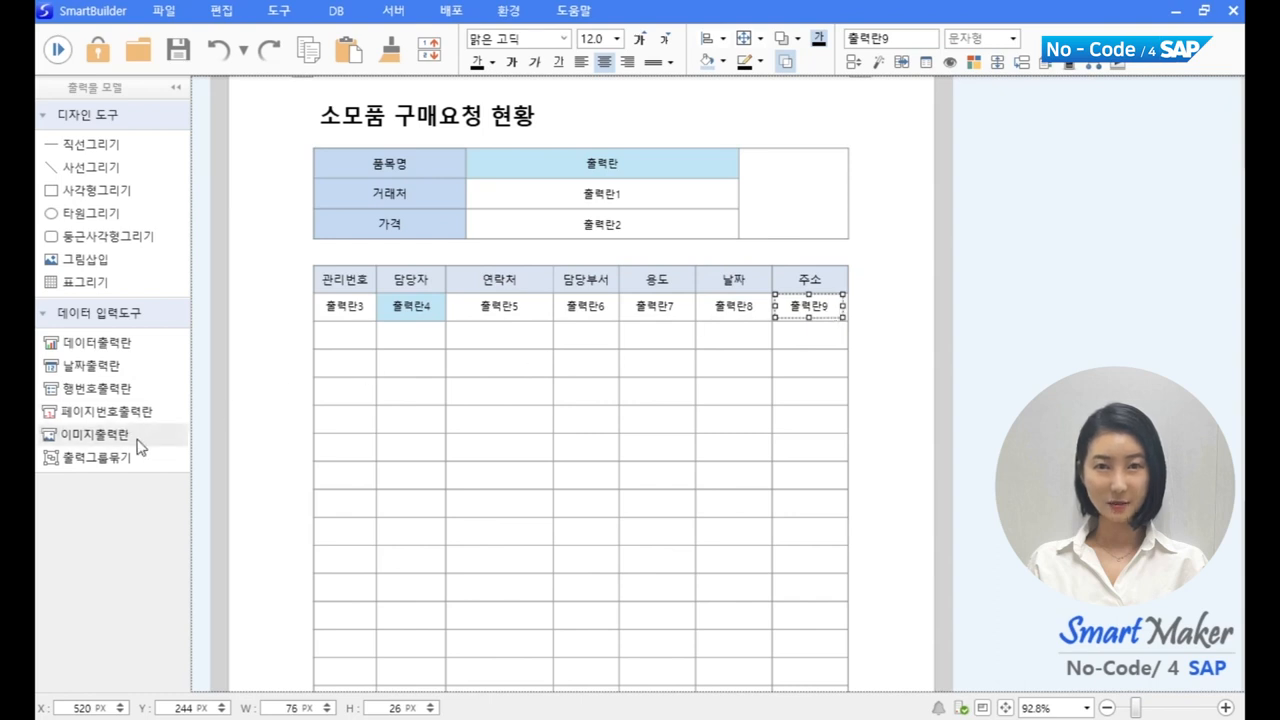
pyautogui.click(791, 194)
pyautogui.moveTo(790, 236); pyautogui.dragTo(792, 232)
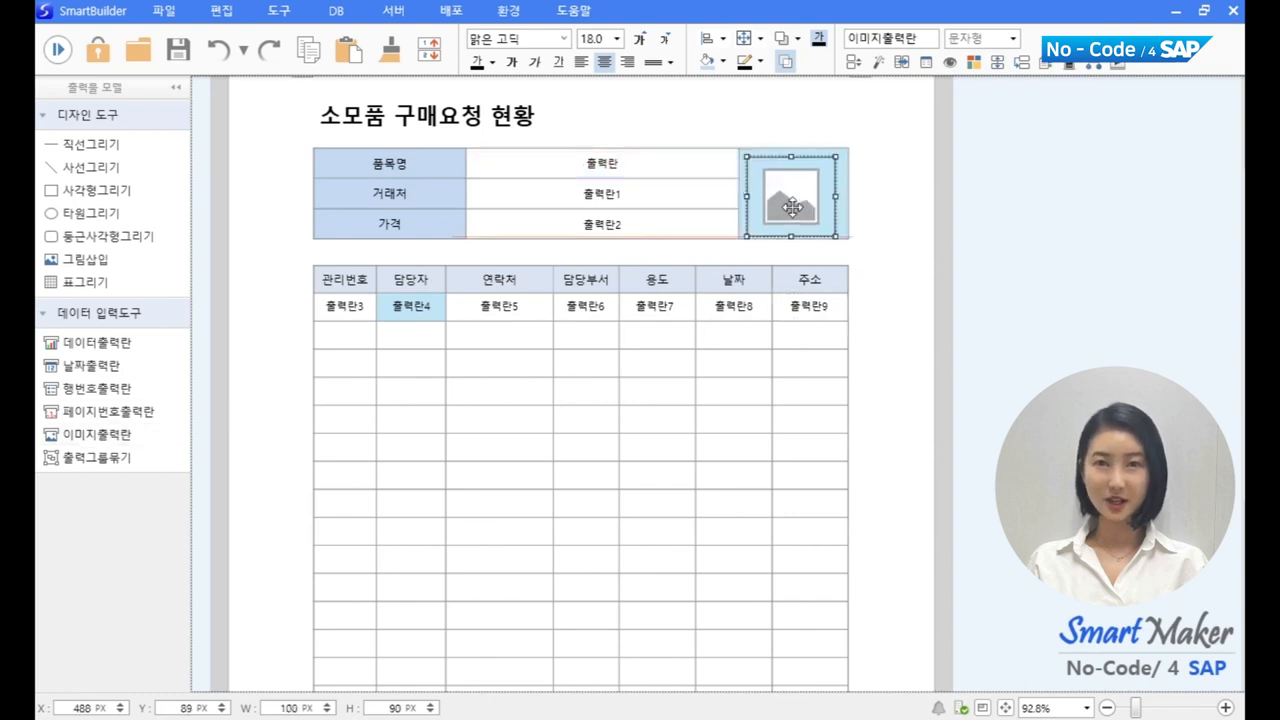
pyautogui.click(760, 61)
pyautogui.click(682, 124)
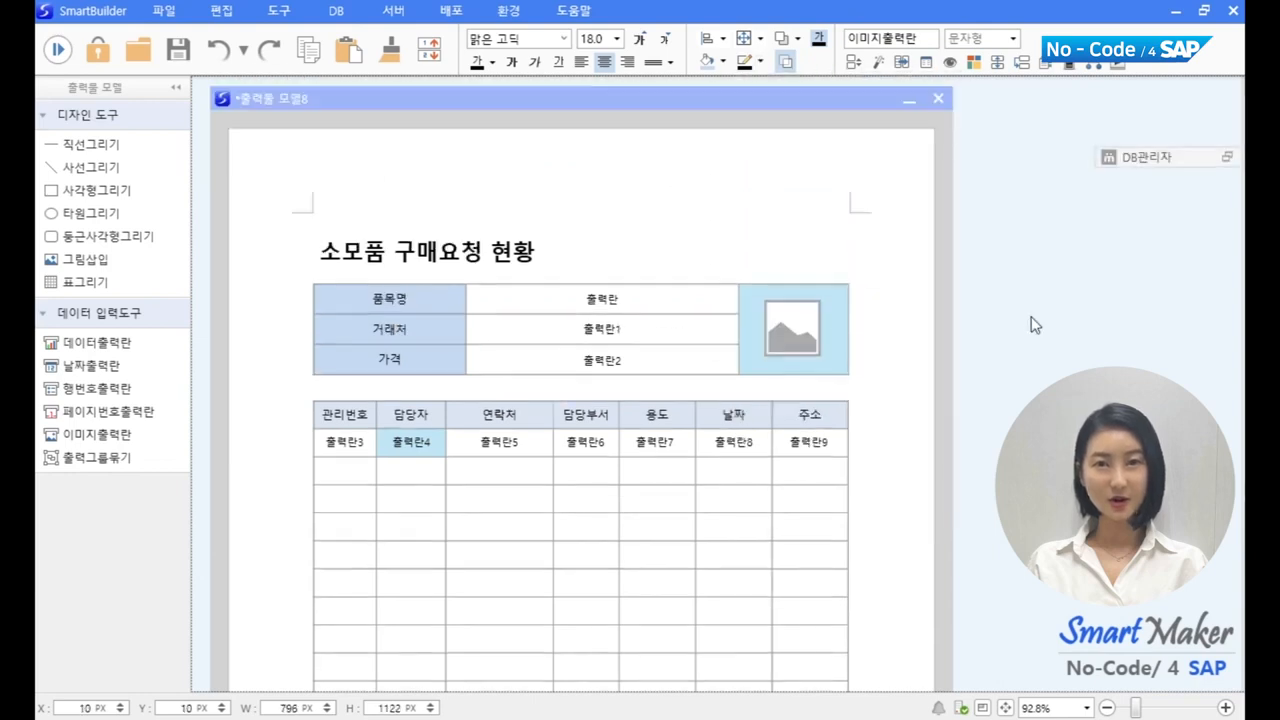
# Step: Restore the database manager and link the 소모품원장 fields, starting with 관리번호 and 담당자, to the matching output fields
pyautogui.click(1152, 164)
pyautogui.moveTo(833, 210); pyautogui.dragTo(1162, 184)
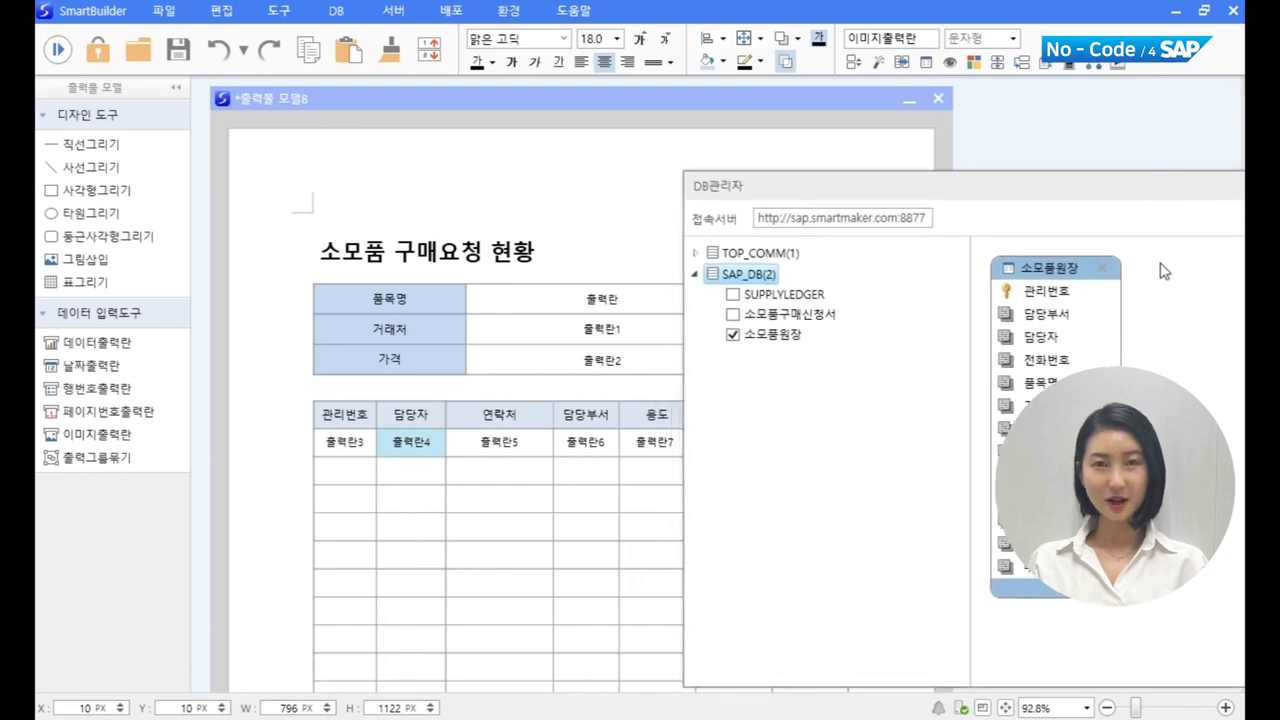
pyautogui.moveTo(1040, 300); pyautogui.dragTo(355, 446)
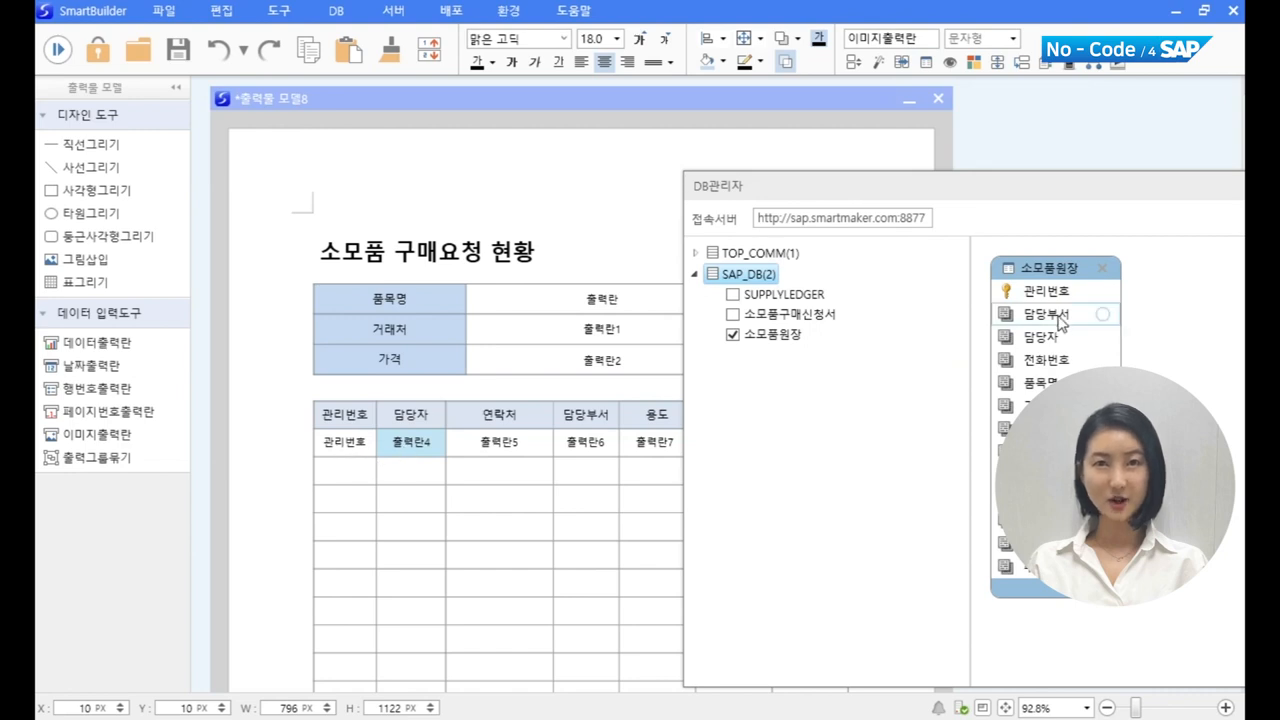
pyautogui.moveTo(1045, 337); pyautogui.dragTo(418, 448)
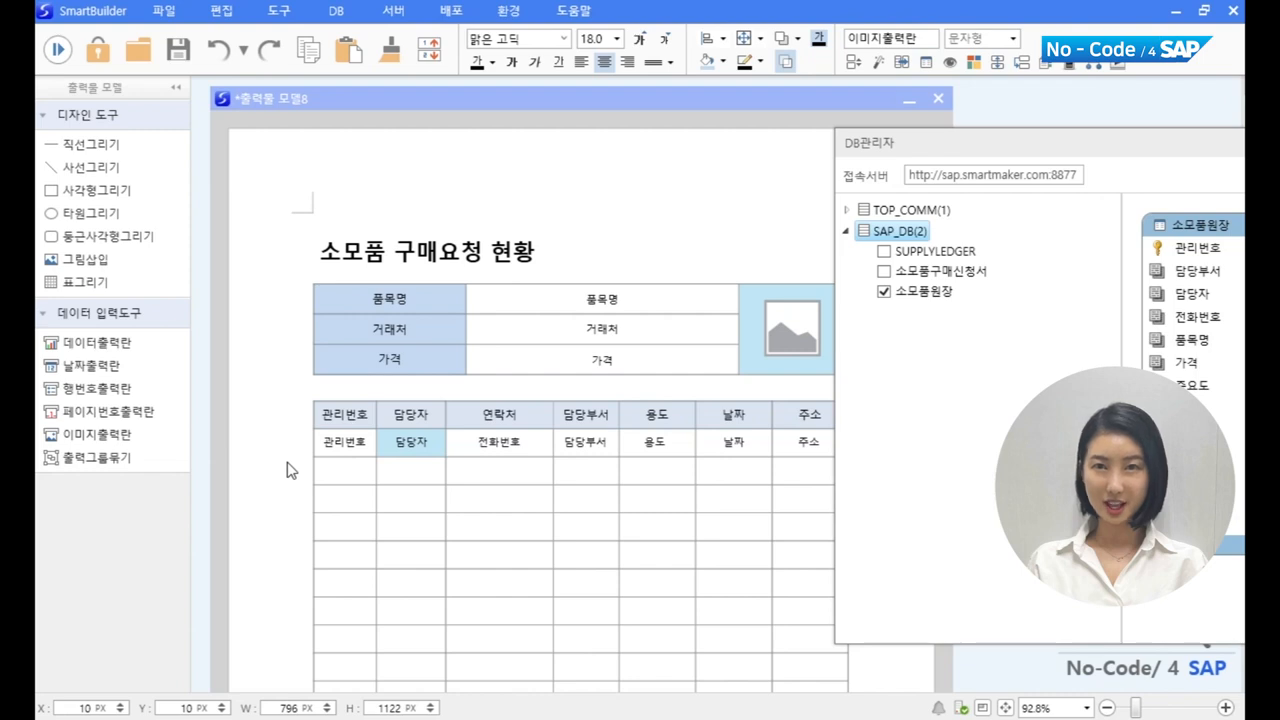
# Step: Check the linked table and field names in the data properties of the 관리번호 output field
pyautogui.rightClick(352, 450)
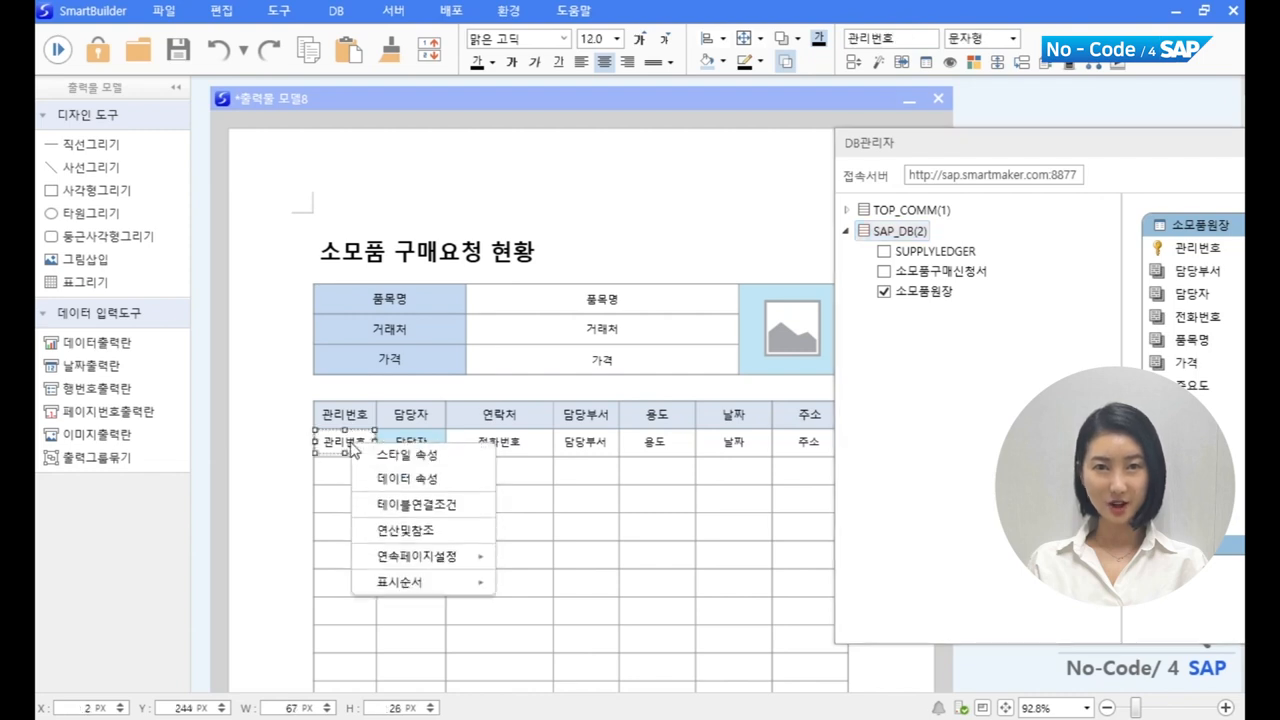
pyautogui.click(378, 480)
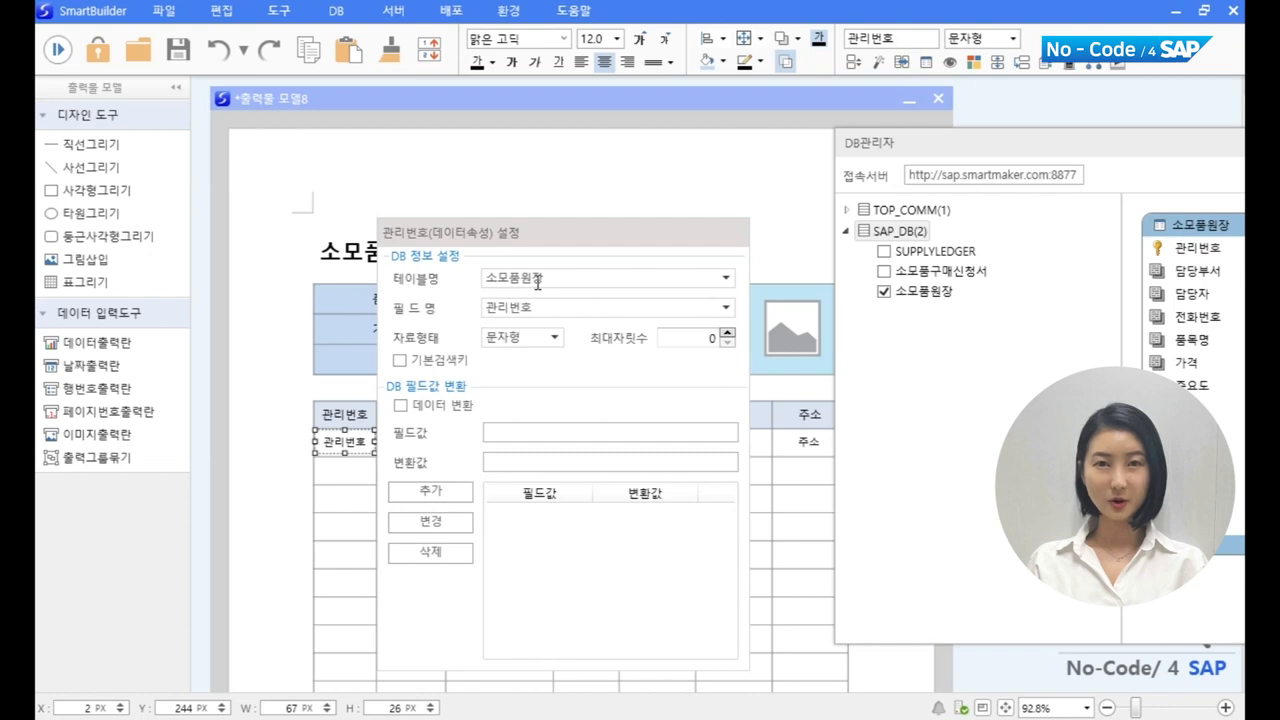
pyautogui.click(586, 187)
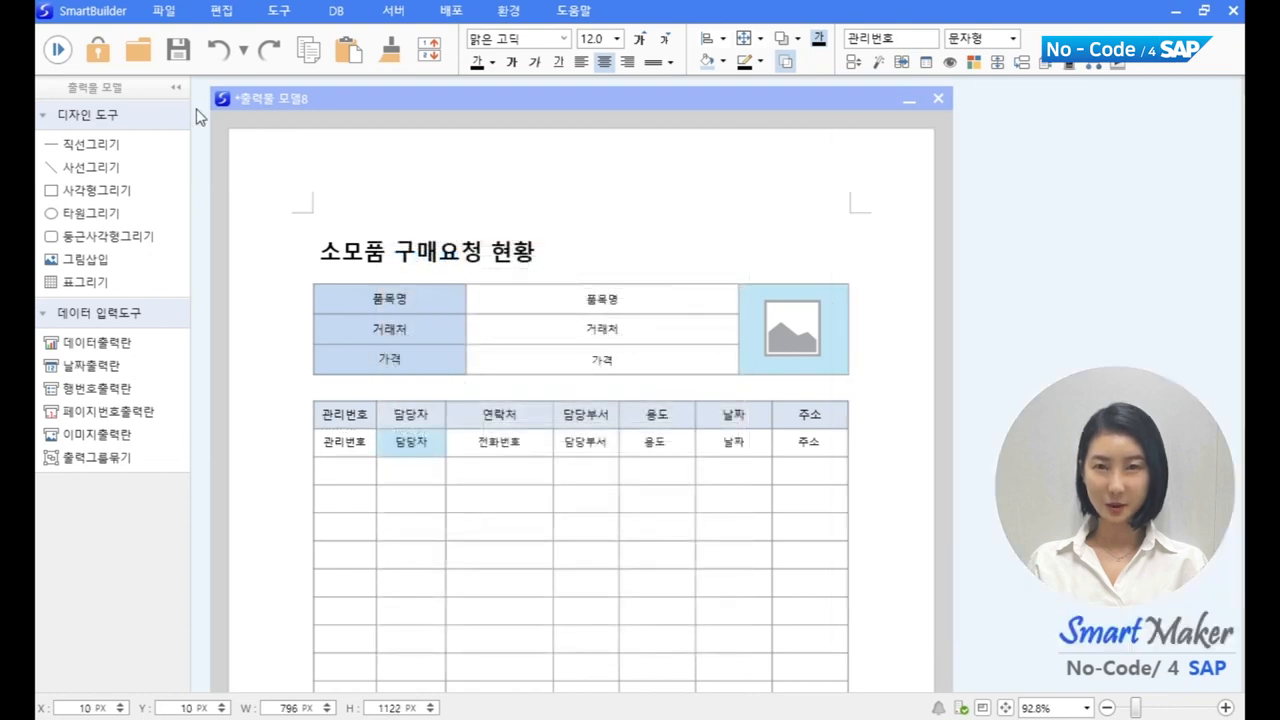
# Step: Save the report model as 리포트 in the 소모품관리 folder on the desktop
pyautogui.hotkey('ctrl', 's')
pyautogui.click(550, 160)
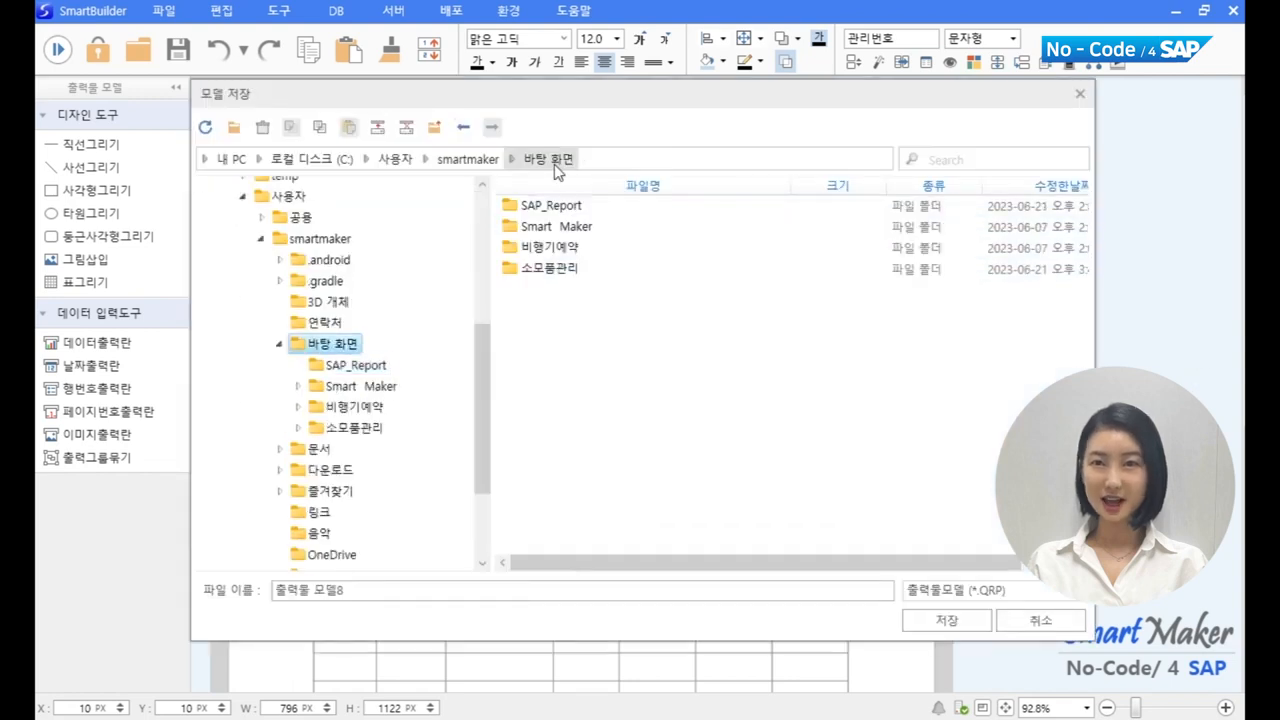
pyautogui.doubleClick(563, 269)
pyautogui.click(476, 594)
pyautogui.hotkey('ctrl', 'a')
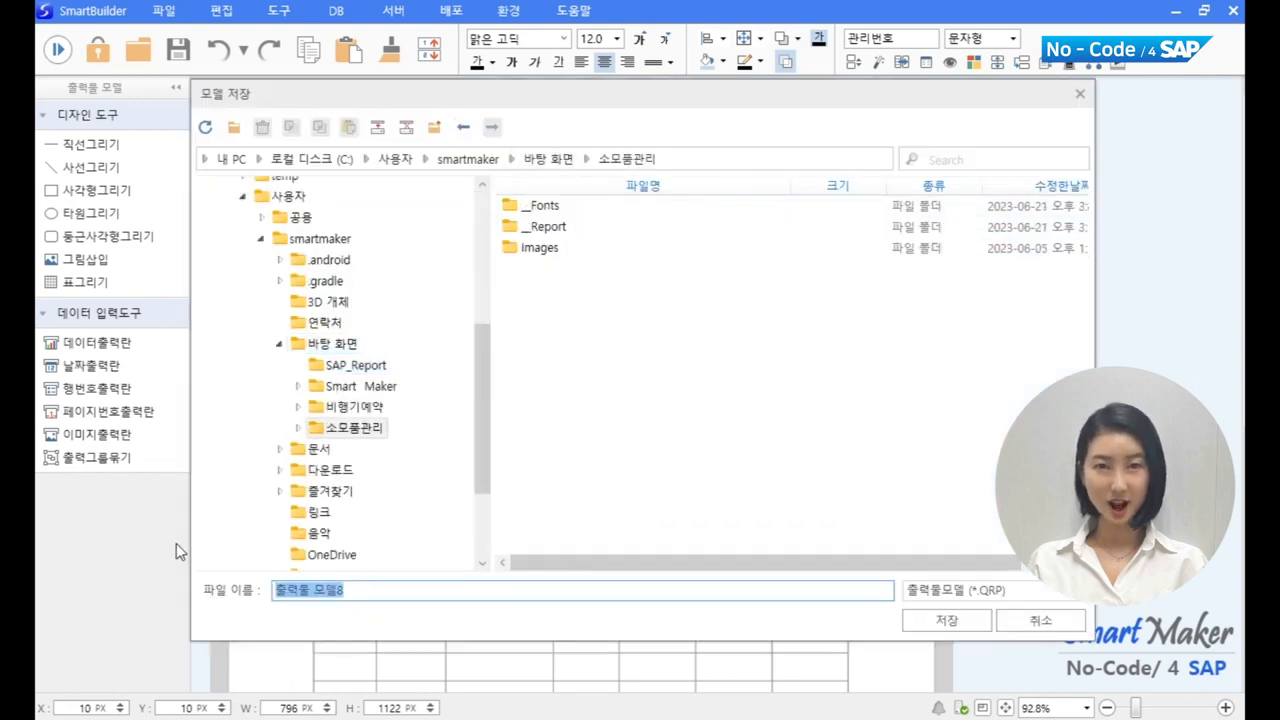
pyautogui.write('소모품')
pyautogui.press('Return')
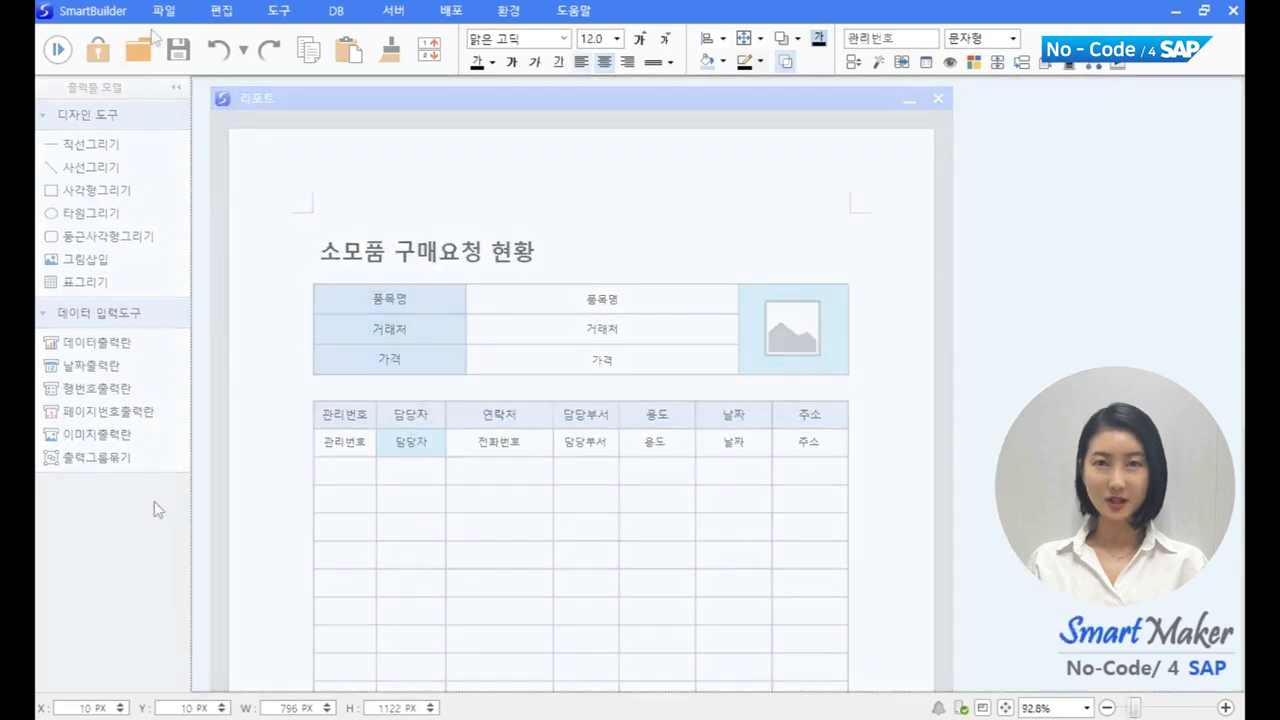
# Step: Open the 조회 program model from the 소모품관리 folder
pyautogui.click(163, 11)
pyautogui.click(180, 87)
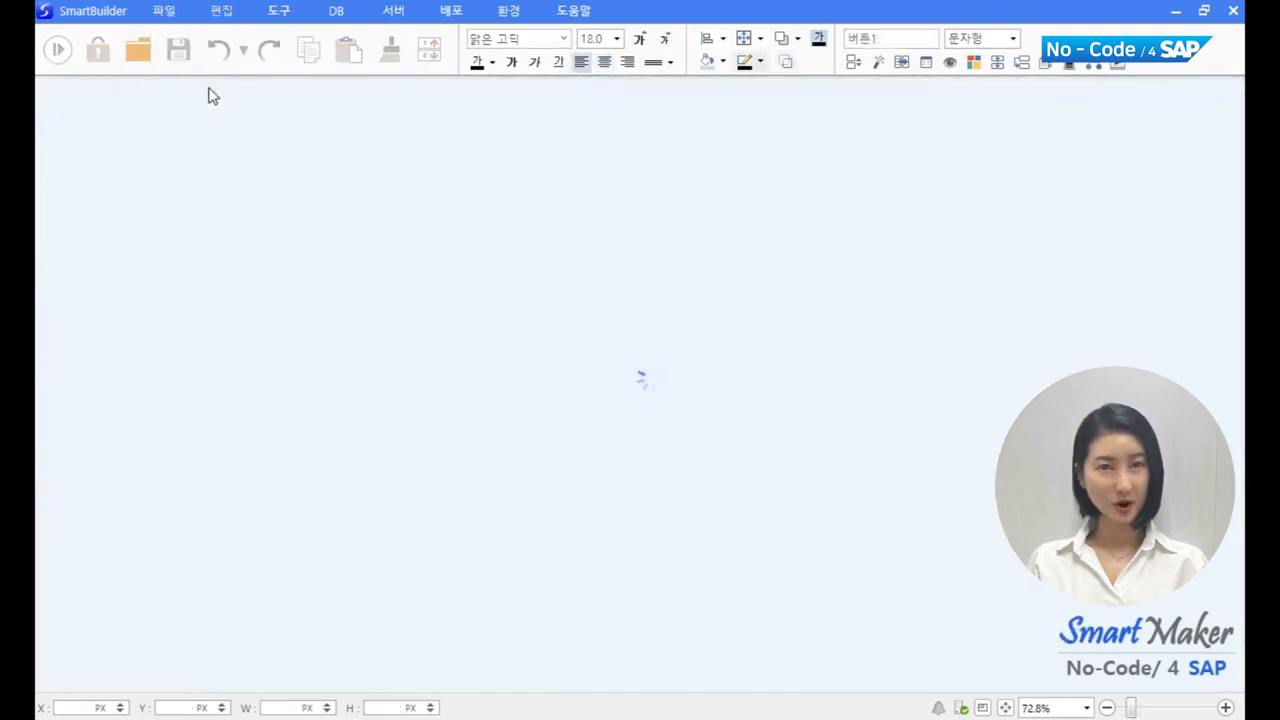
pyautogui.doubleClick(547, 352)
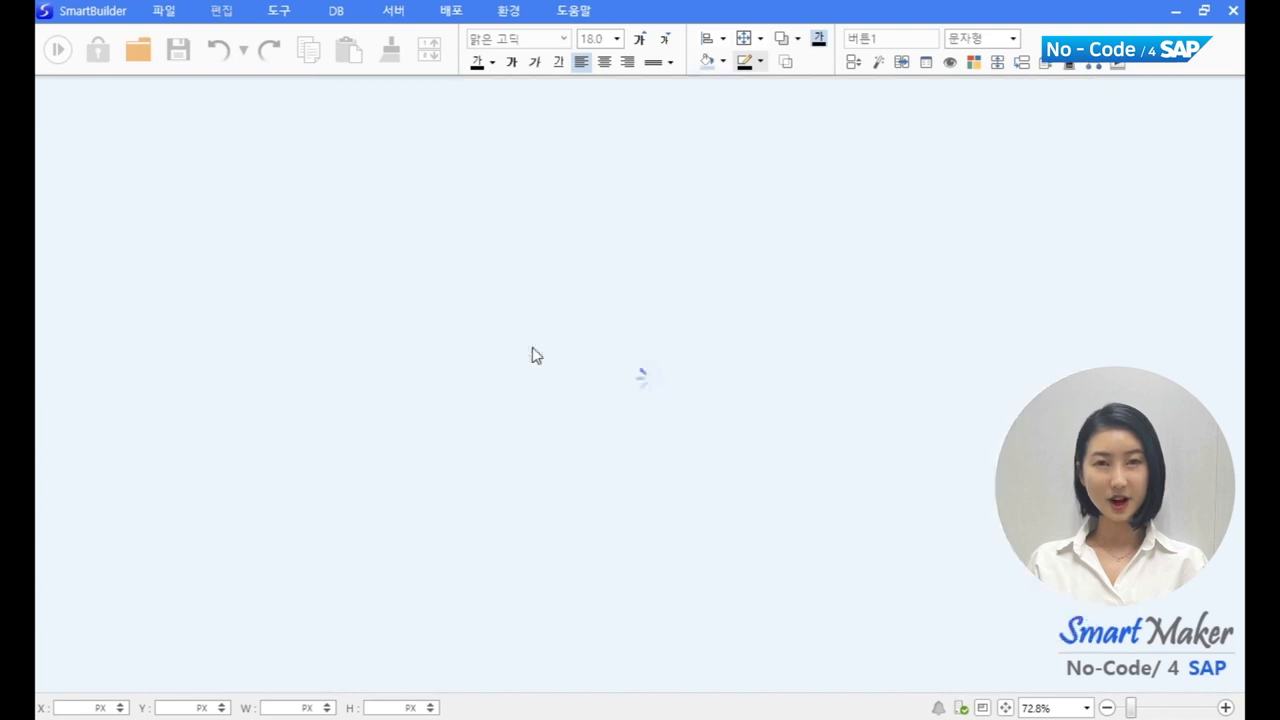
# Step: Add a dark blue design-helper button about 447 by 45 px, labelled 리포트, between the list and the icon row
pyautogui.click(279, 10)
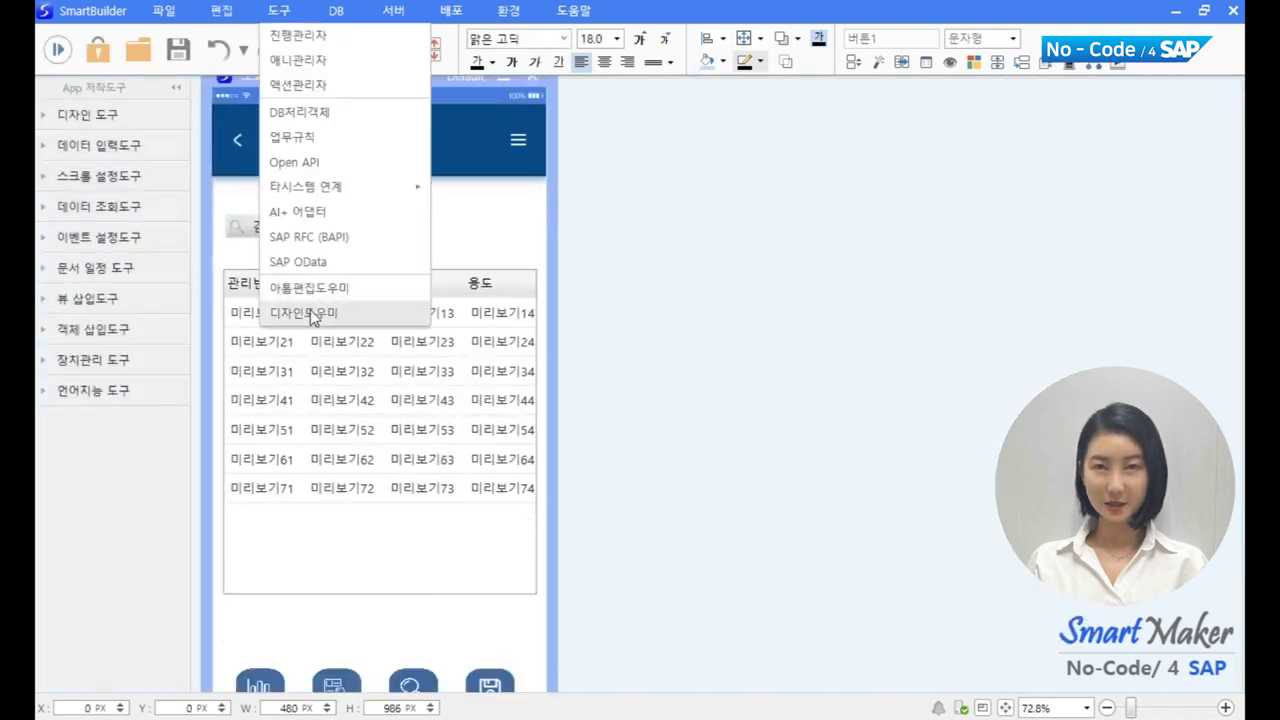
pyautogui.click(314, 312)
pyautogui.click(1134, 142)
pyautogui.moveTo(1177, 303); pyautogui.dragTo(537, 630)
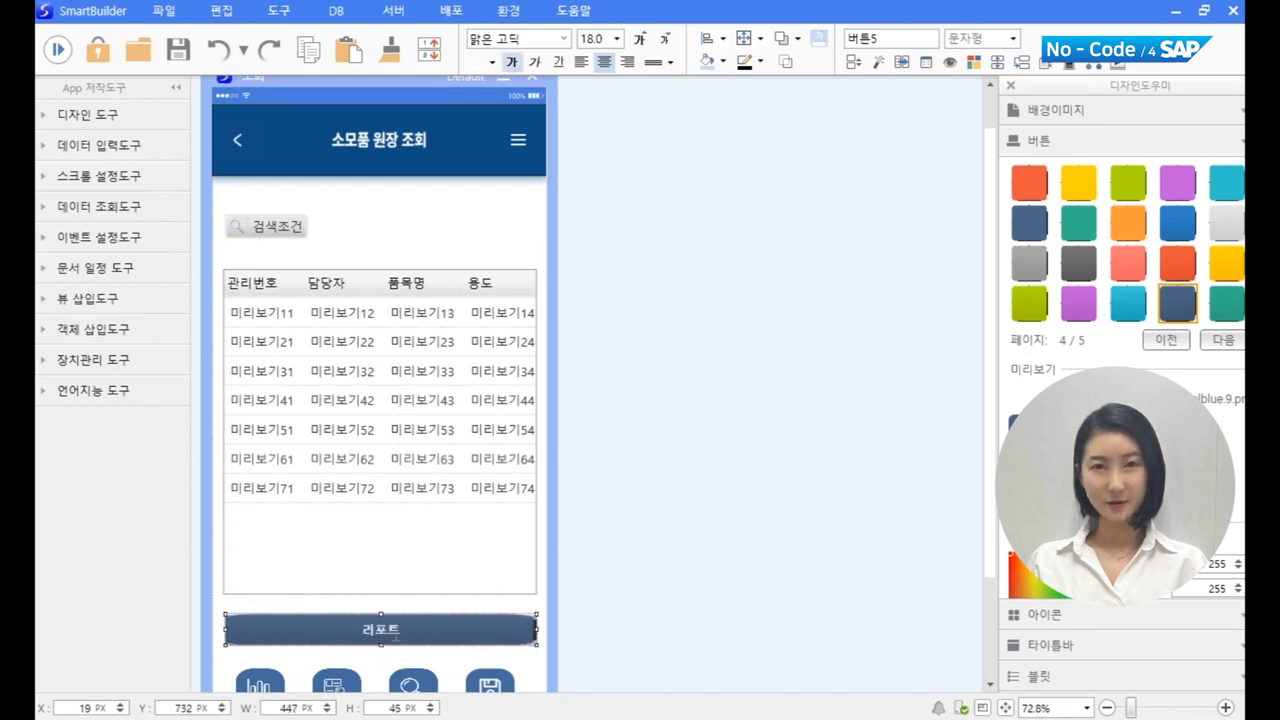
# Step: Link the 리포트 button to the saved 리포트 report model in the 소모품관리 folder
pyautogui.rightClick(395, 636)
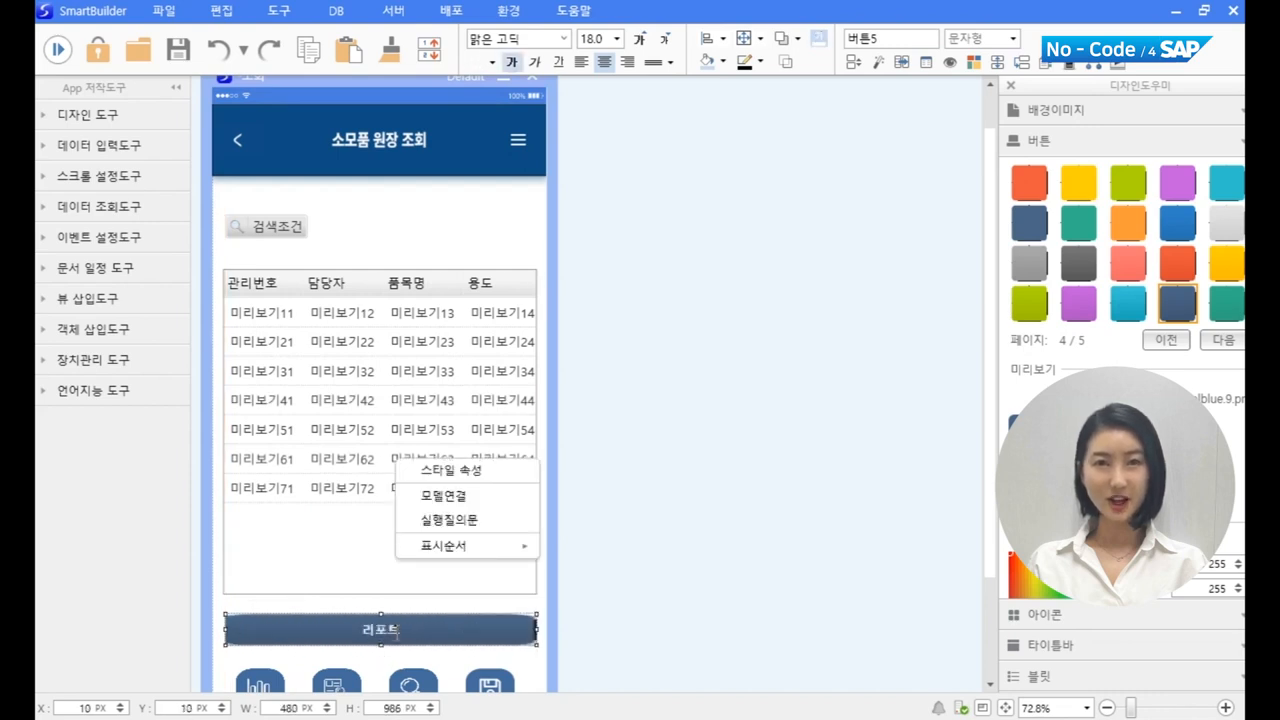
pyautogui.click(480, 494)
pyautogui.click(755, 625)
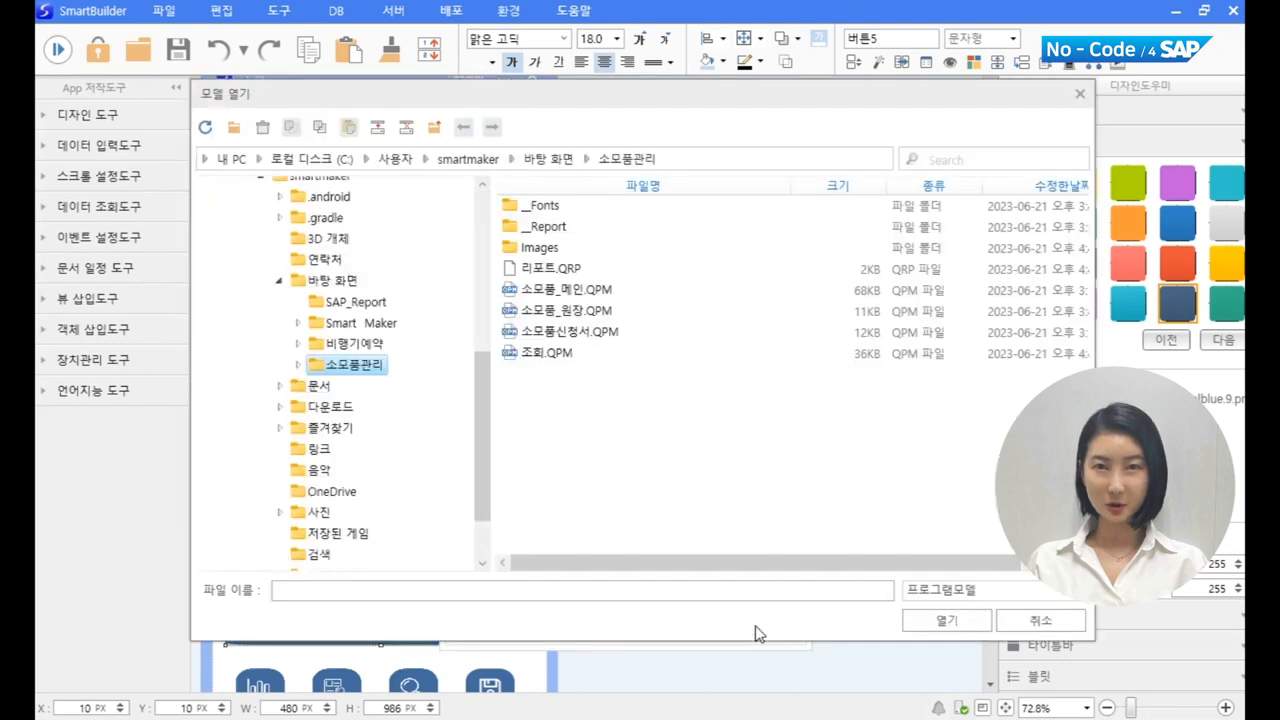
pyautogui.doubleClick(600, 334)
pyautogui.click(815, 357)
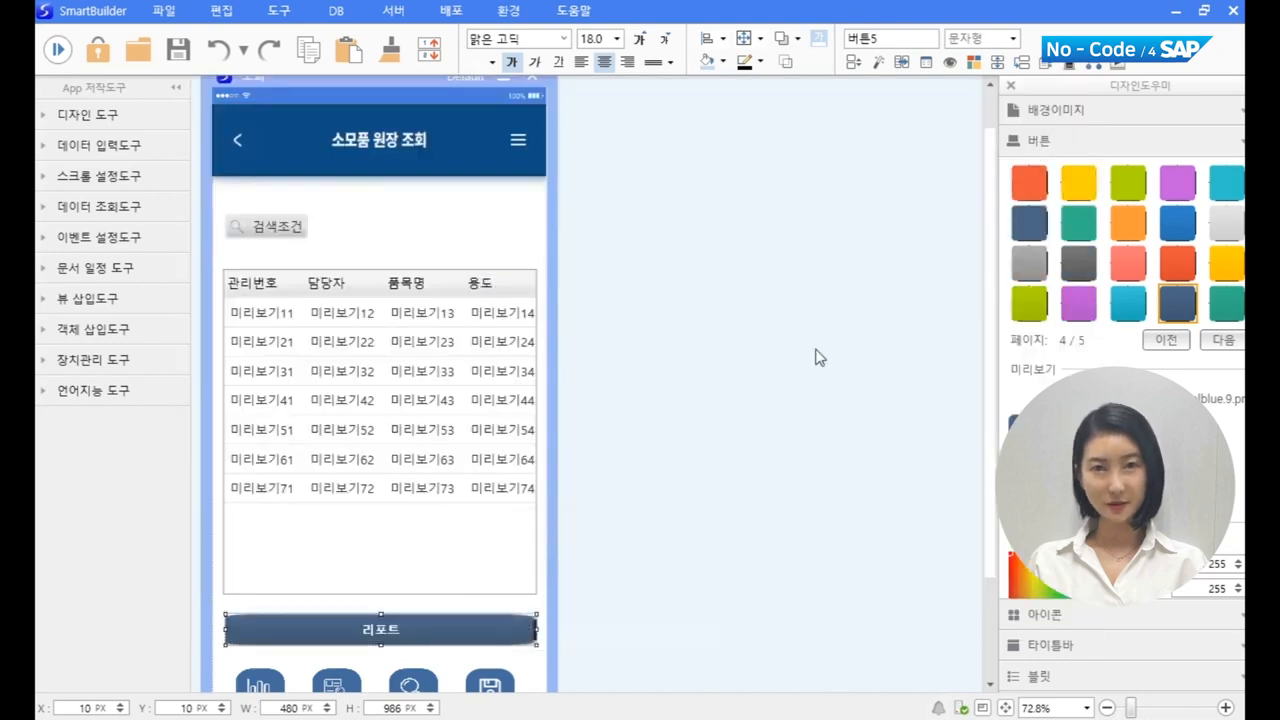
# Step: Close the design helper, run the 조회 model and output the report with its 리포트 button
pyautogui.click(1011, 86)
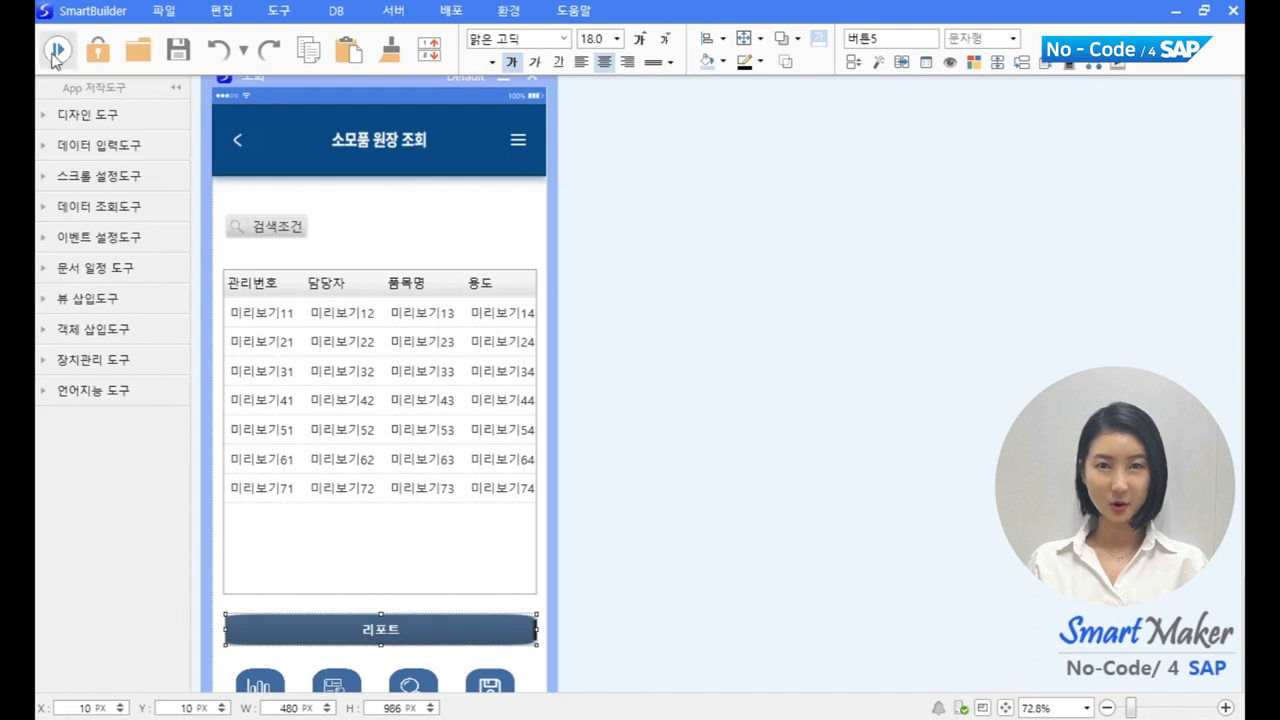
pyautogui.click(55, 53)
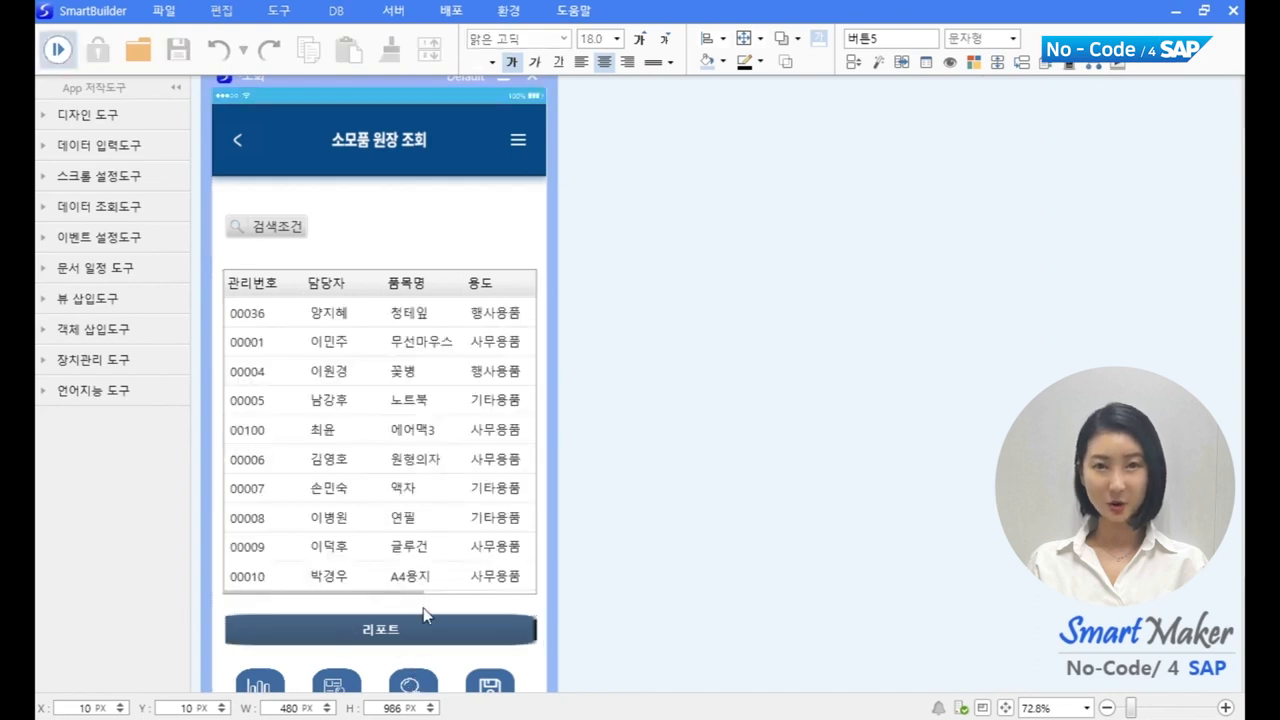
pyautogui.scroll(-5, 421, 397)
pyautogui.click(411, 627)
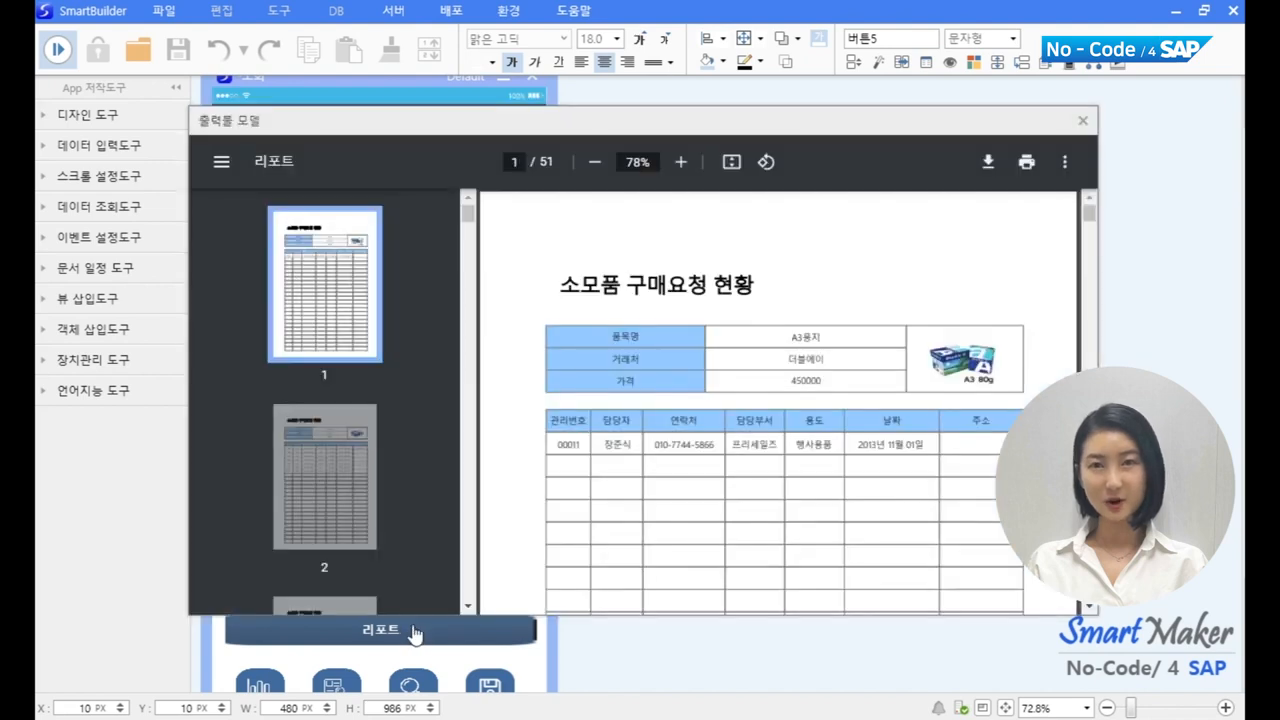
# Step: Review the first five pages of the generated report and check its print settings without printing
pyautogui.scroll(-5, 688, 440)
pyautogui.scroll(-10, 688, 440)
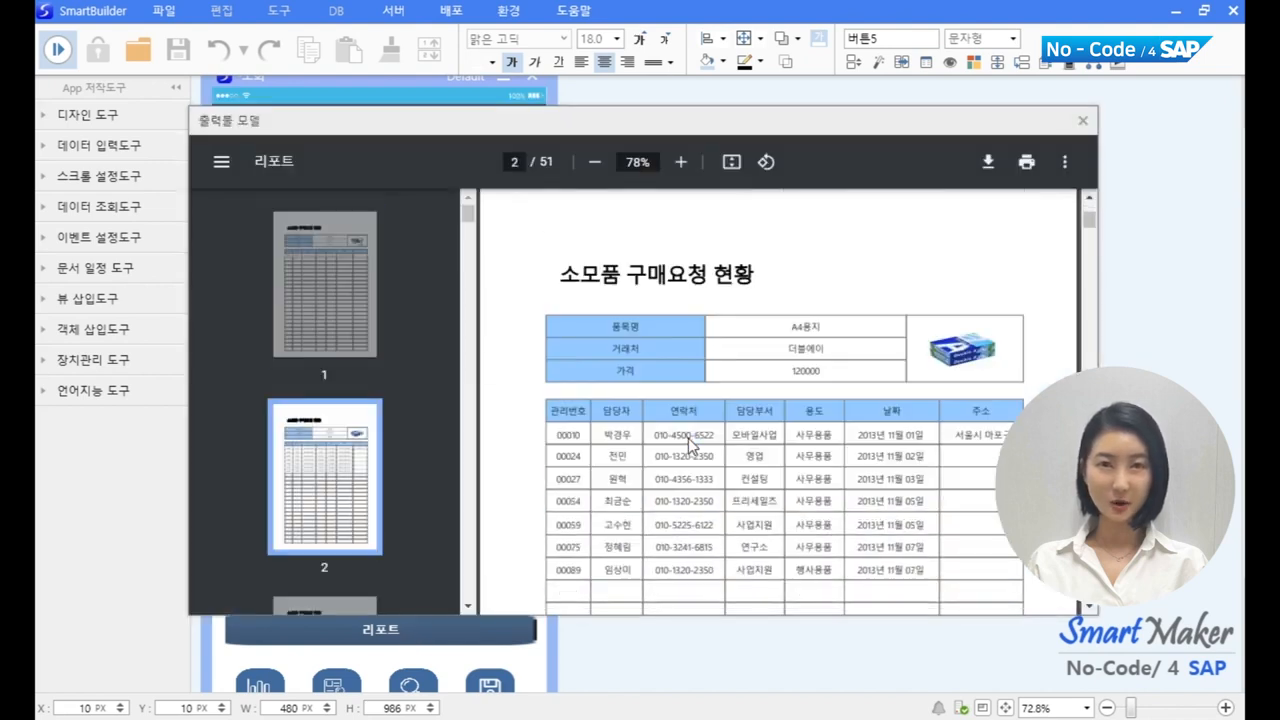
pyautogui.scroll(-12, 688, 446)
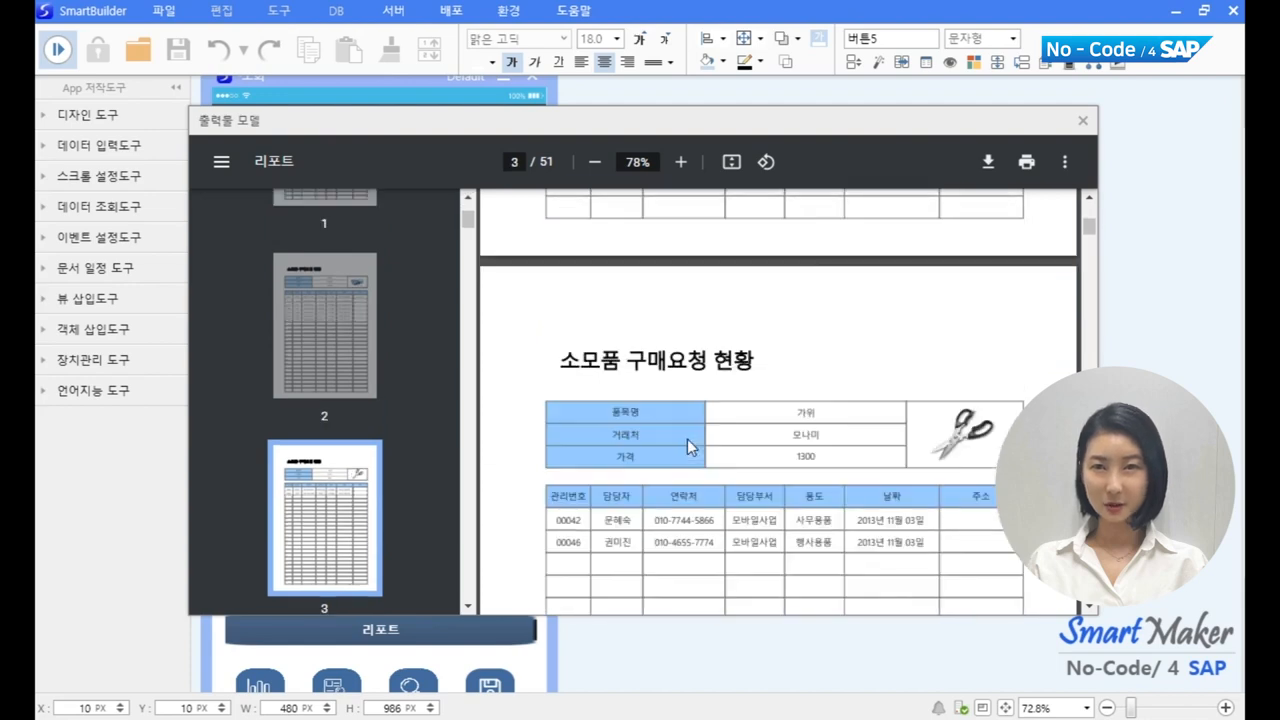
pyautogui.scroll(-10, 688, 446)
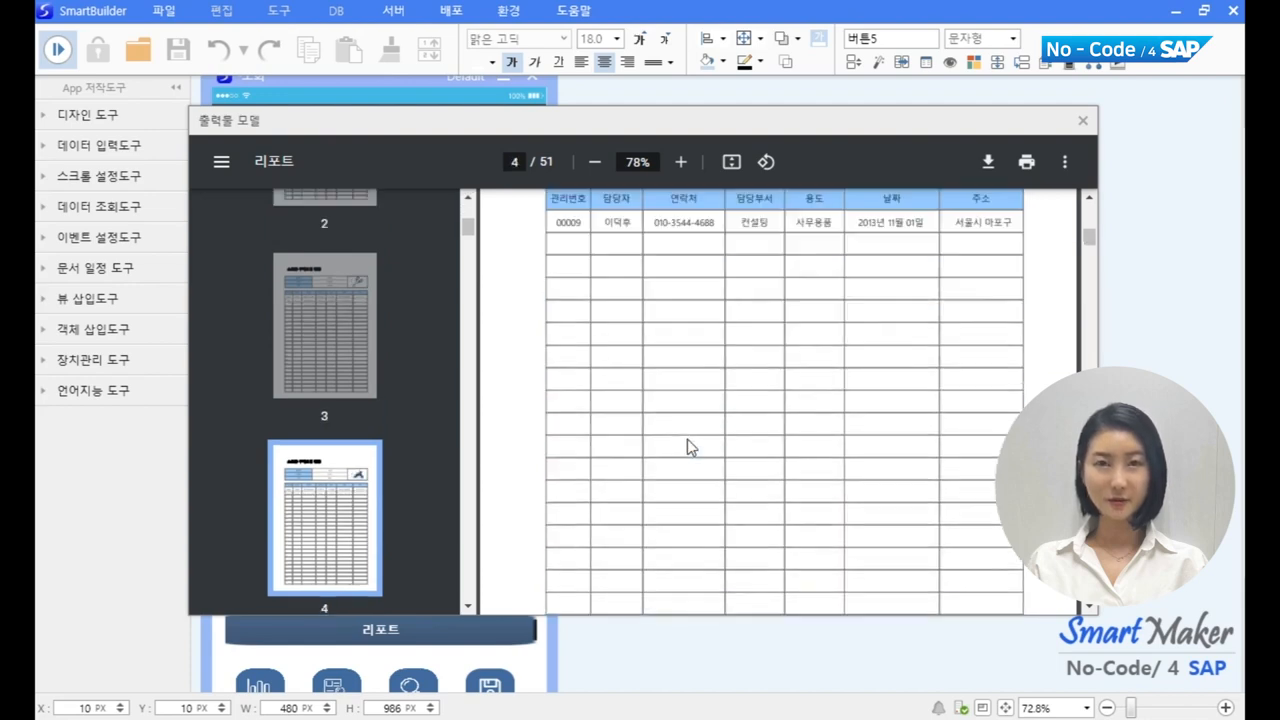
pyautogui.click(1026, 164)
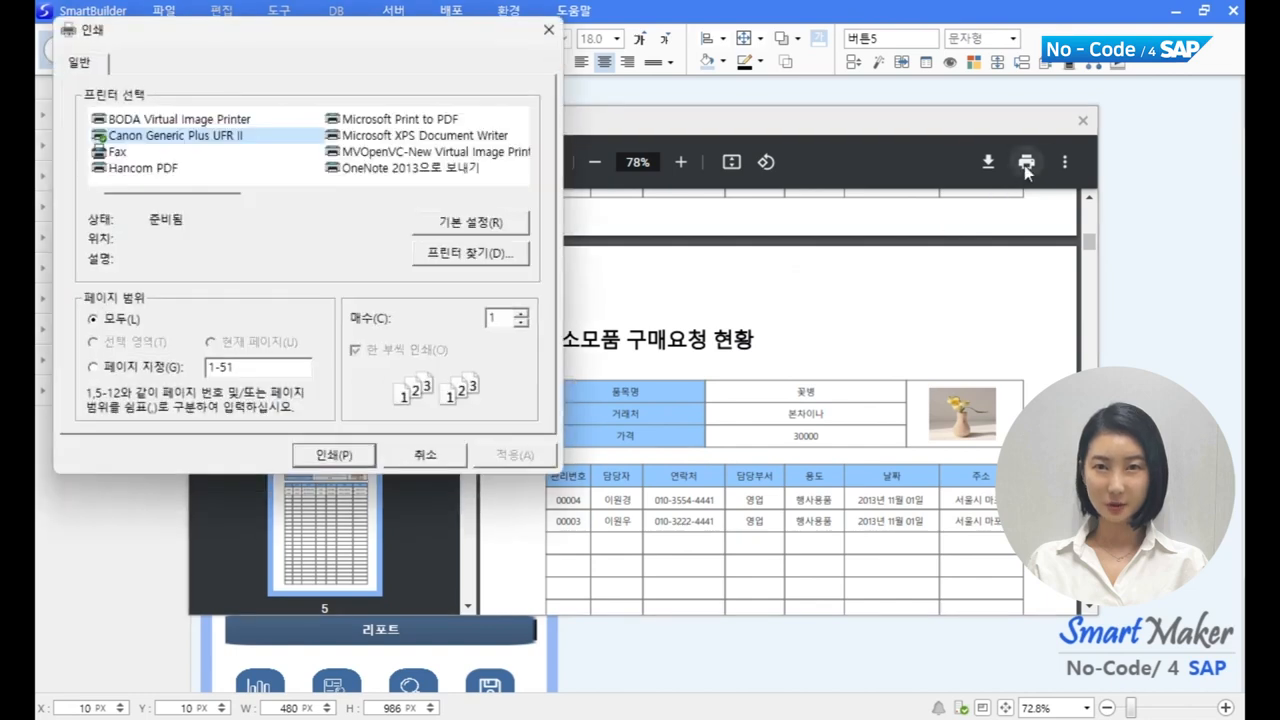
pyautogui.click(425, 455)
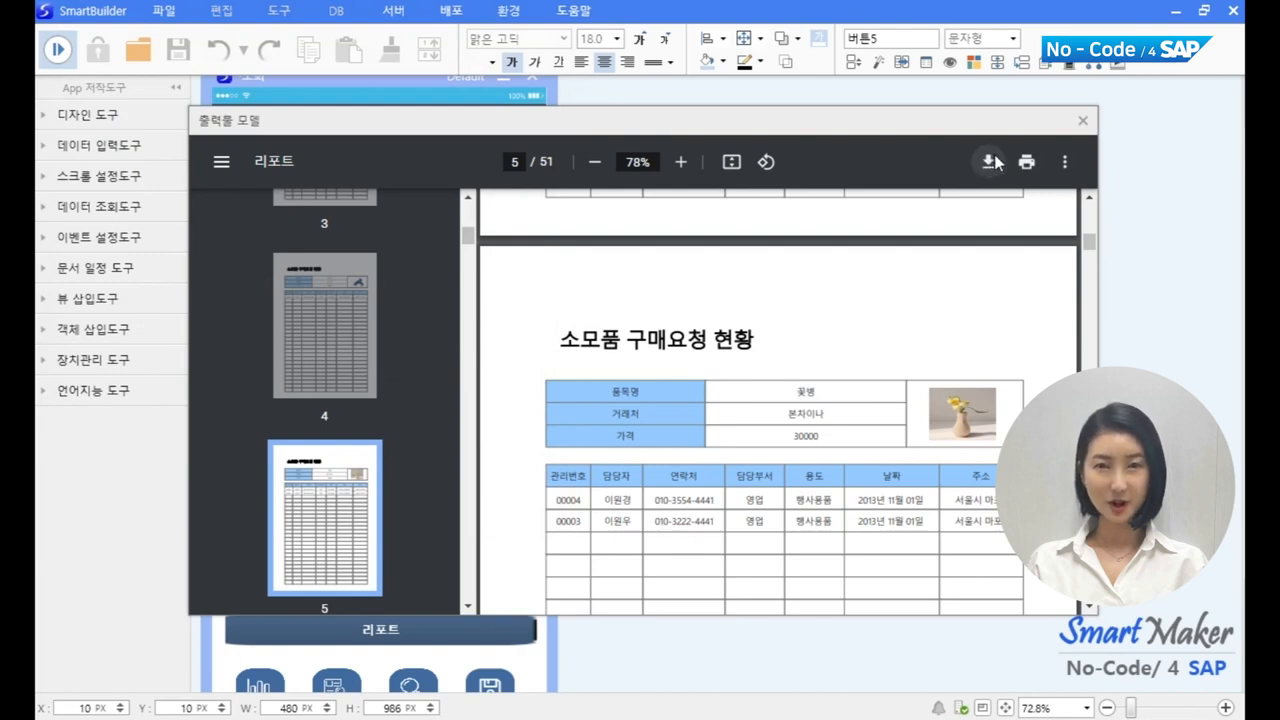
# Step: Check the report viewer's additional options, close the report and stop running the 조회 model
pyautogui.click(1064, 164)
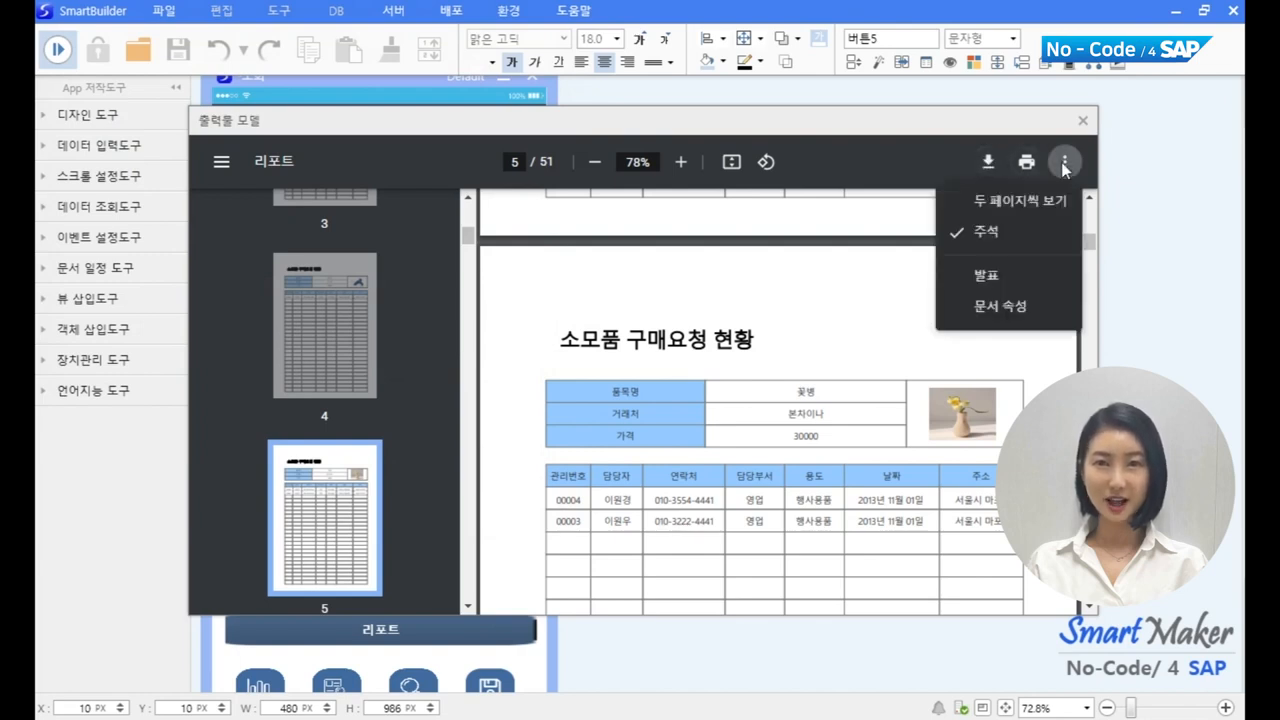
pyautogui.click(990, 174)
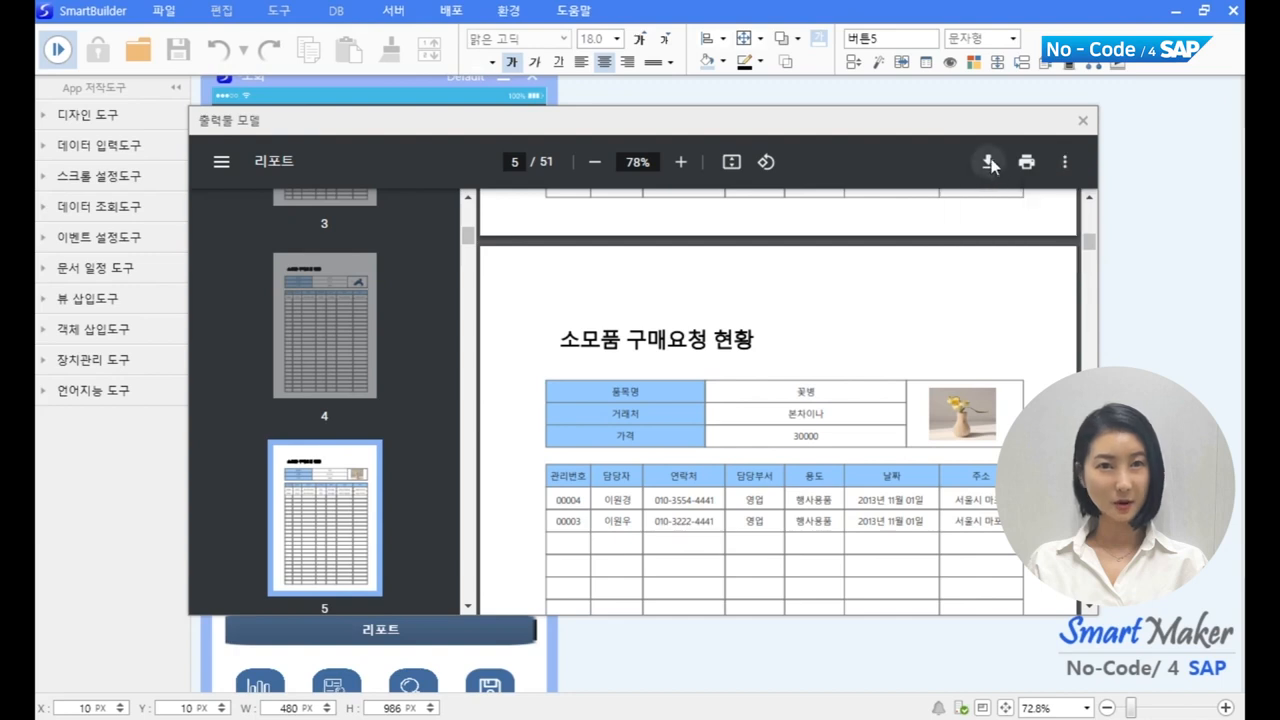
pyautogui.click(1082, 120)
pyautogui.click(62, 52)
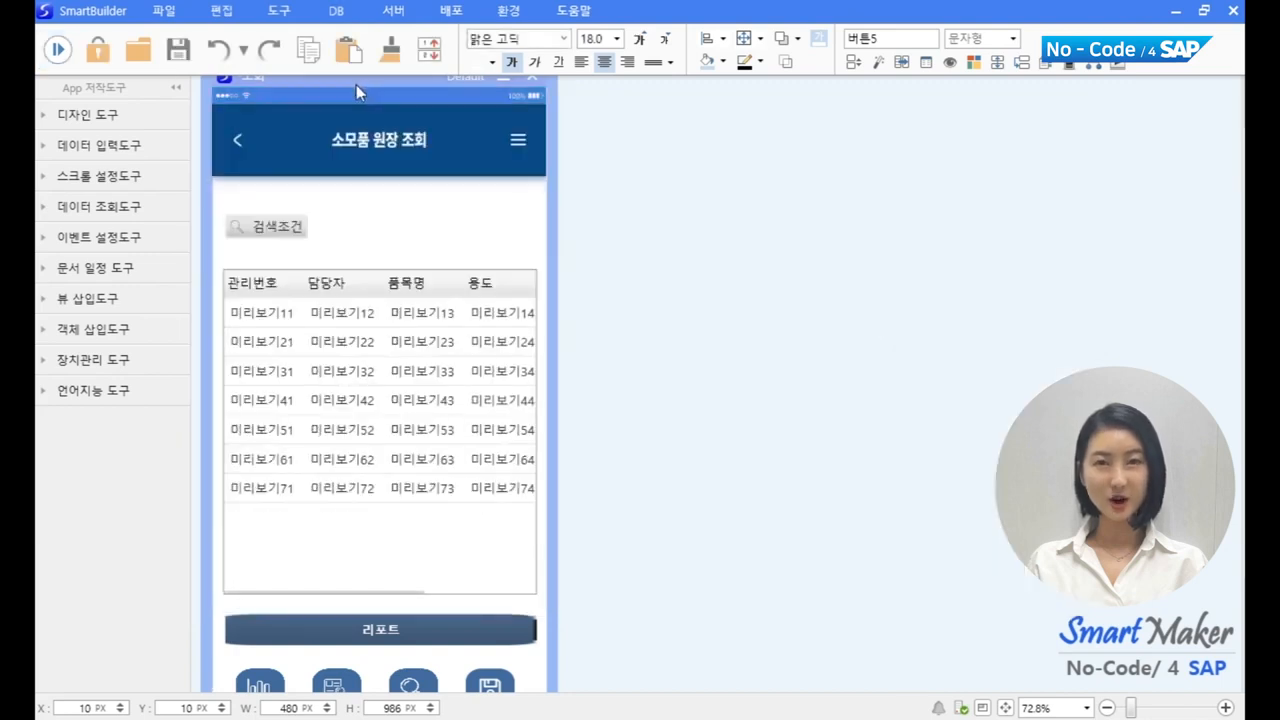